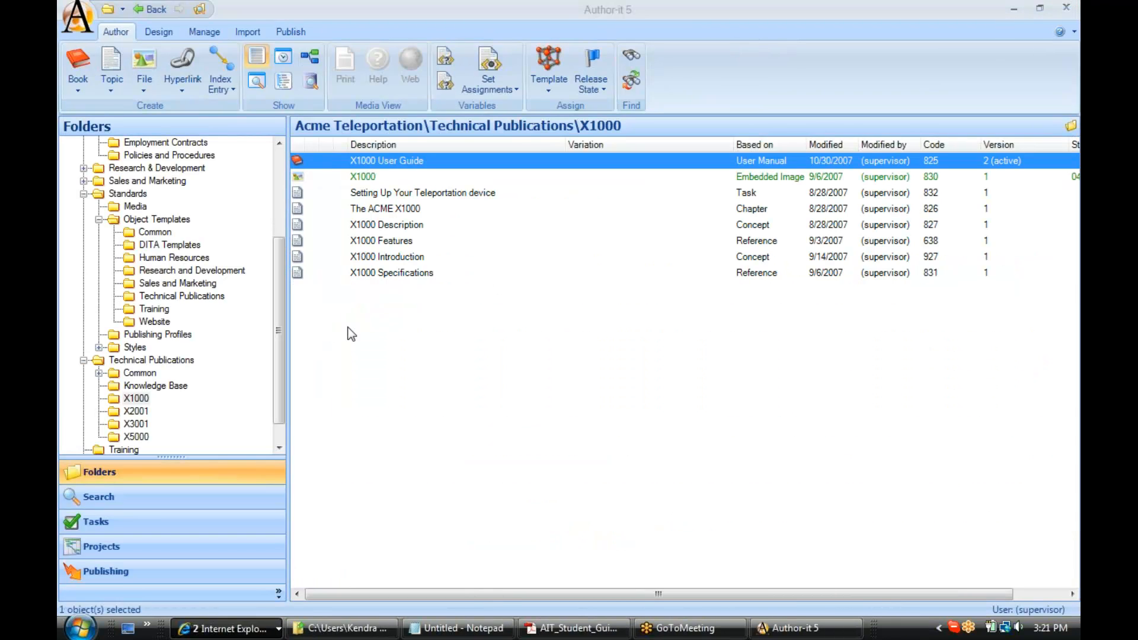
# Step: Create a topic object template named Module Template, based on no template, in the Training folder under Object Templates
pyautogui.click(149, 311)
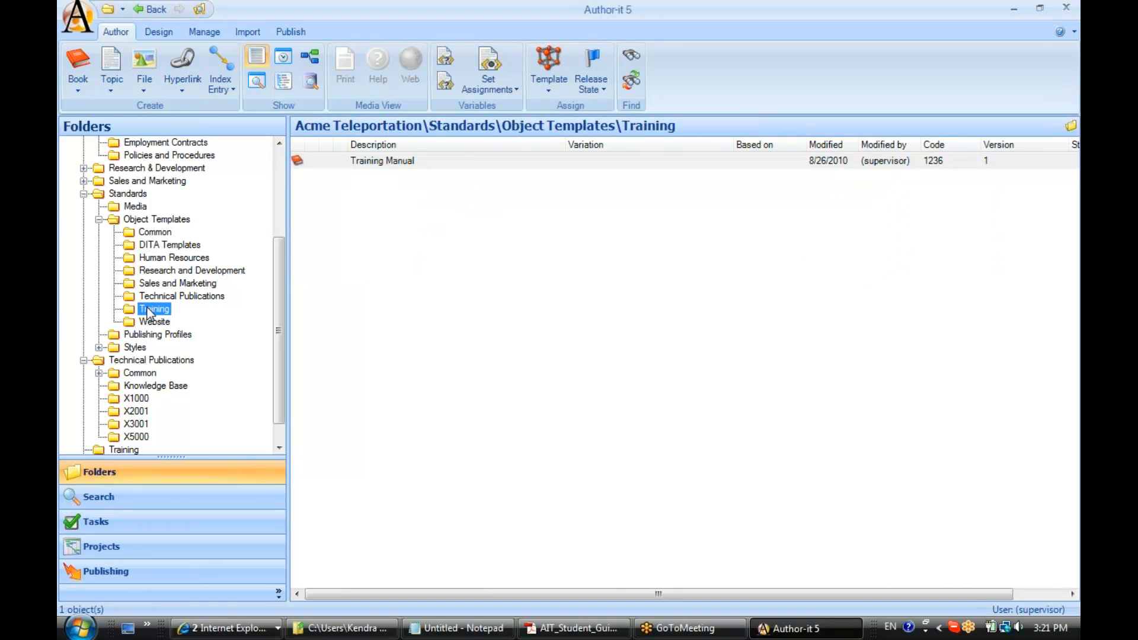
pyautogui.click(108, 95)
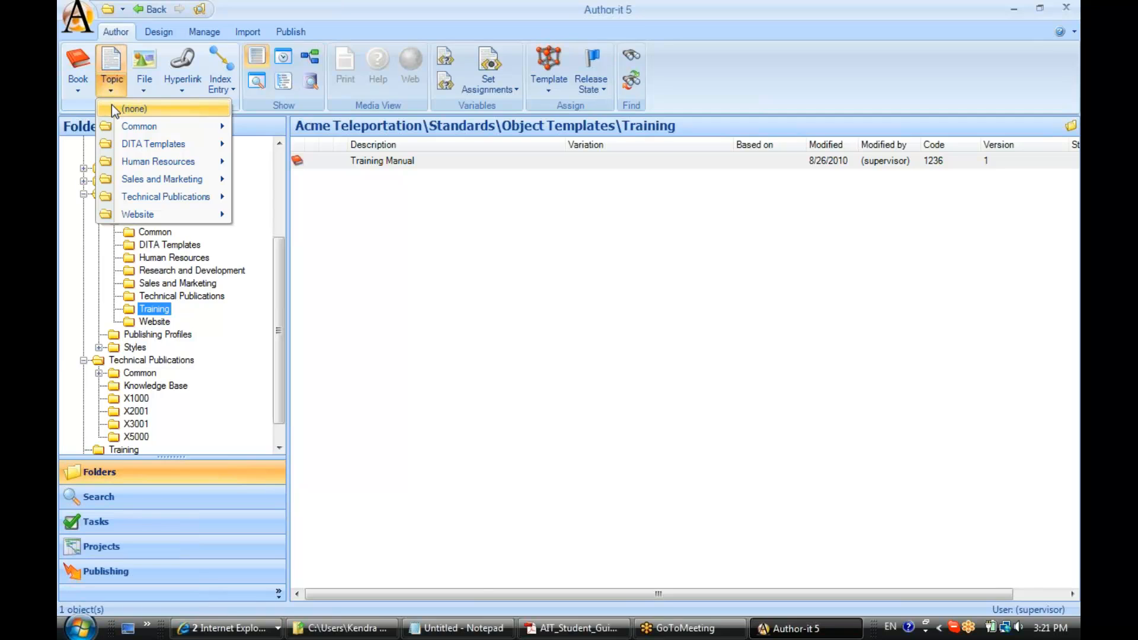
pyautogui.click(114, 107)
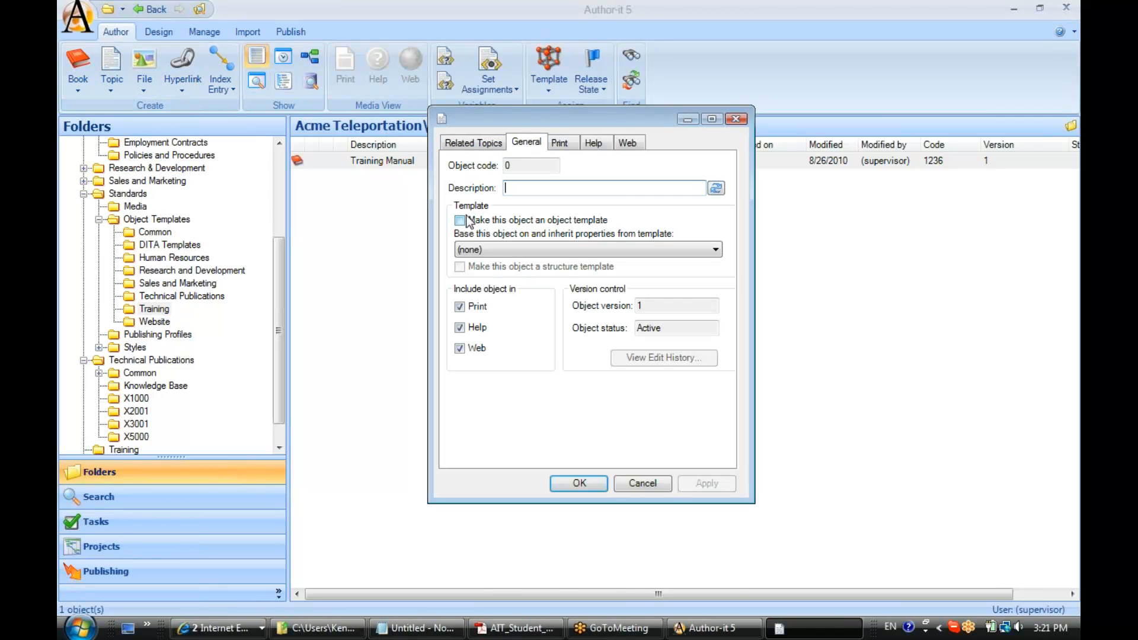
pyautogui.click(468, 222)
pyautogui.click(517, 187)
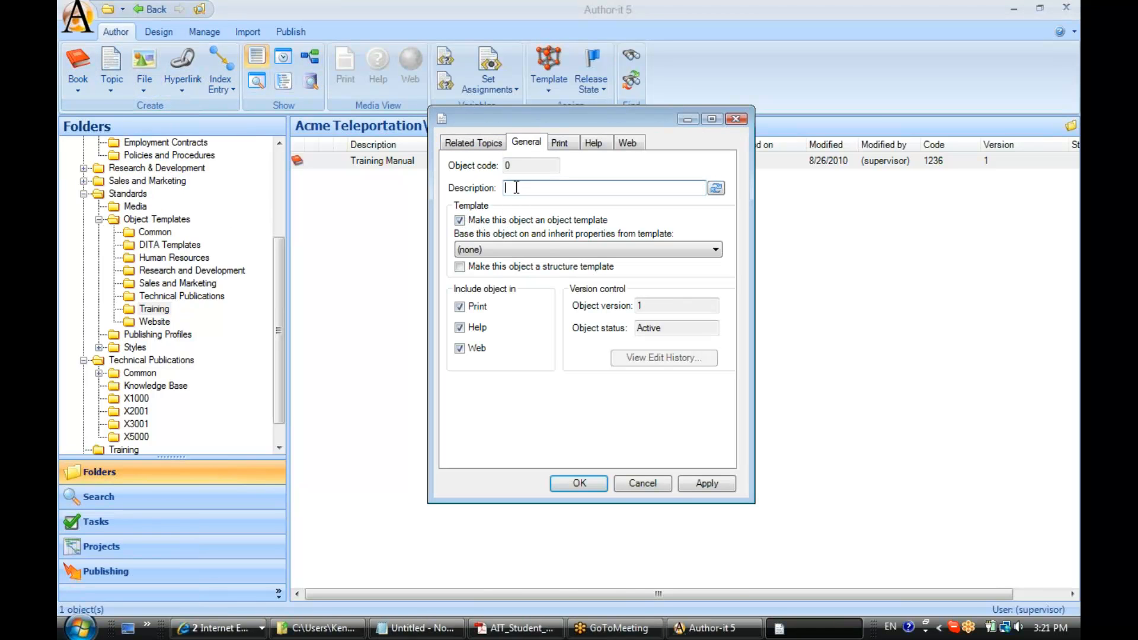
pyautogui.write('Module Template')
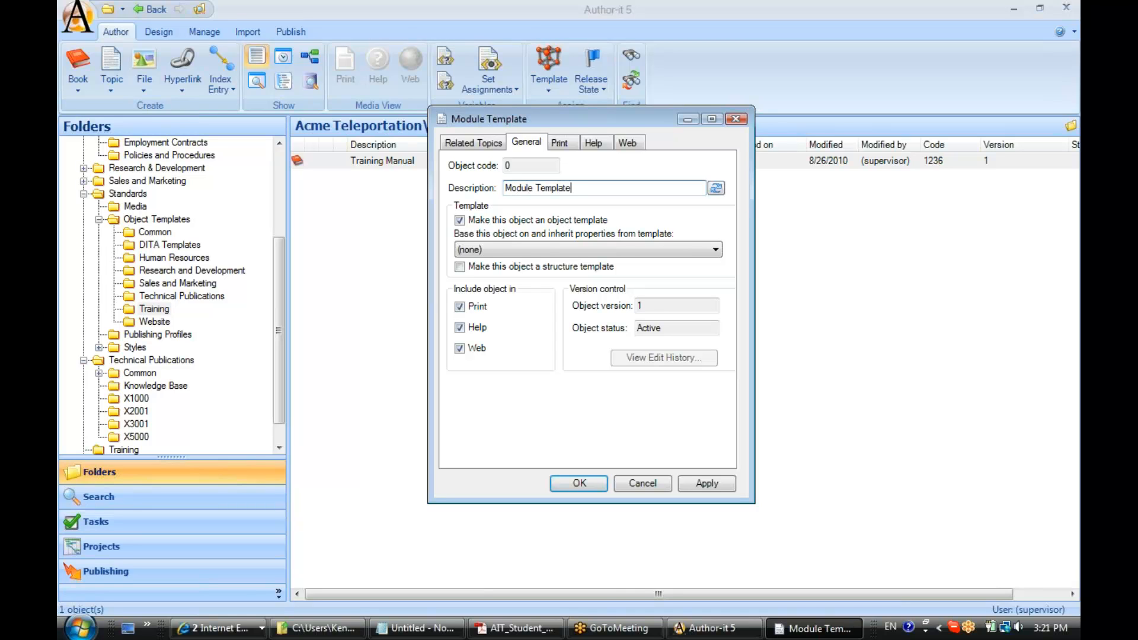
pyautogui.click(702, 481)
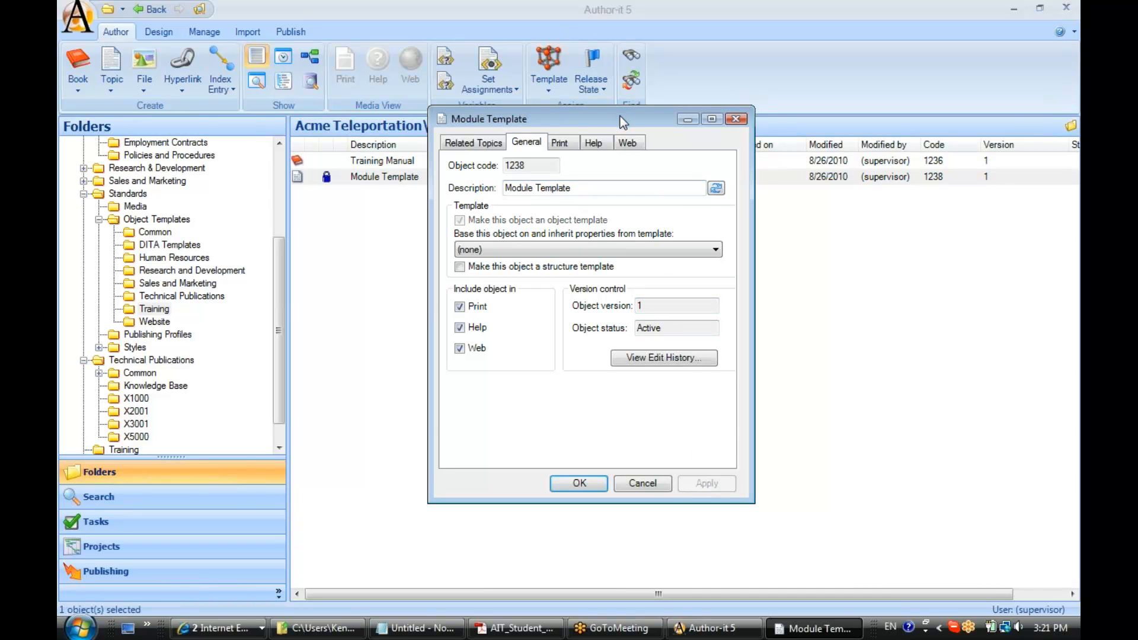
# Step: Give Module Template the print super heading "Module" with A,B,C numbering
pyautogui.moveTo(620, 117); pyautogui.dragTo(688, 142)
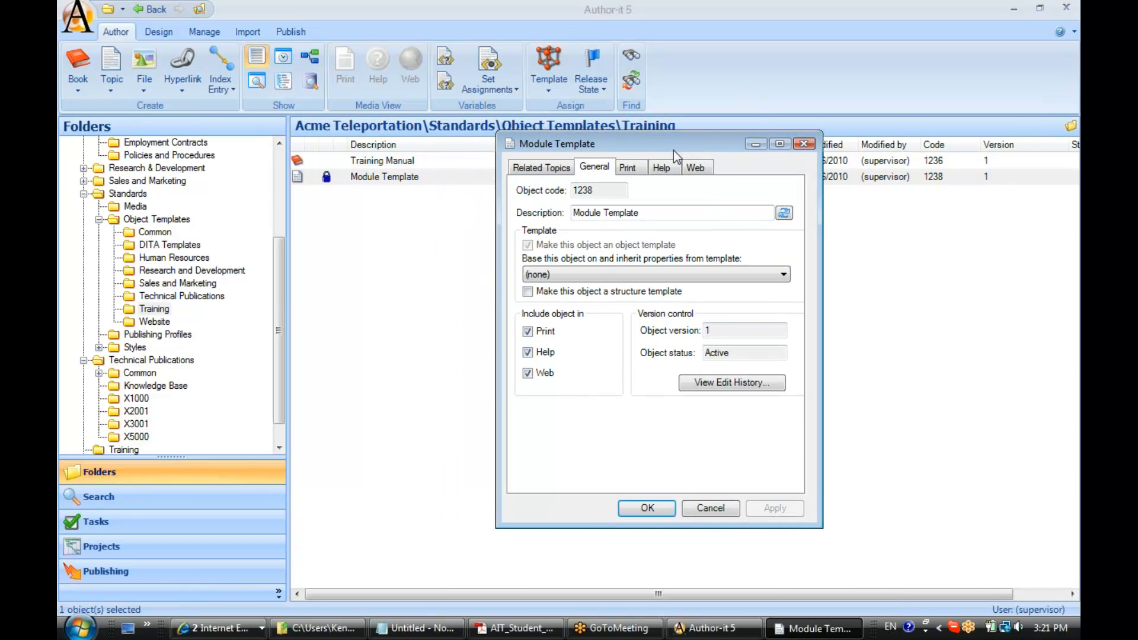
pyautogui.click(626, 170)
pyautogui.click(605, 192)
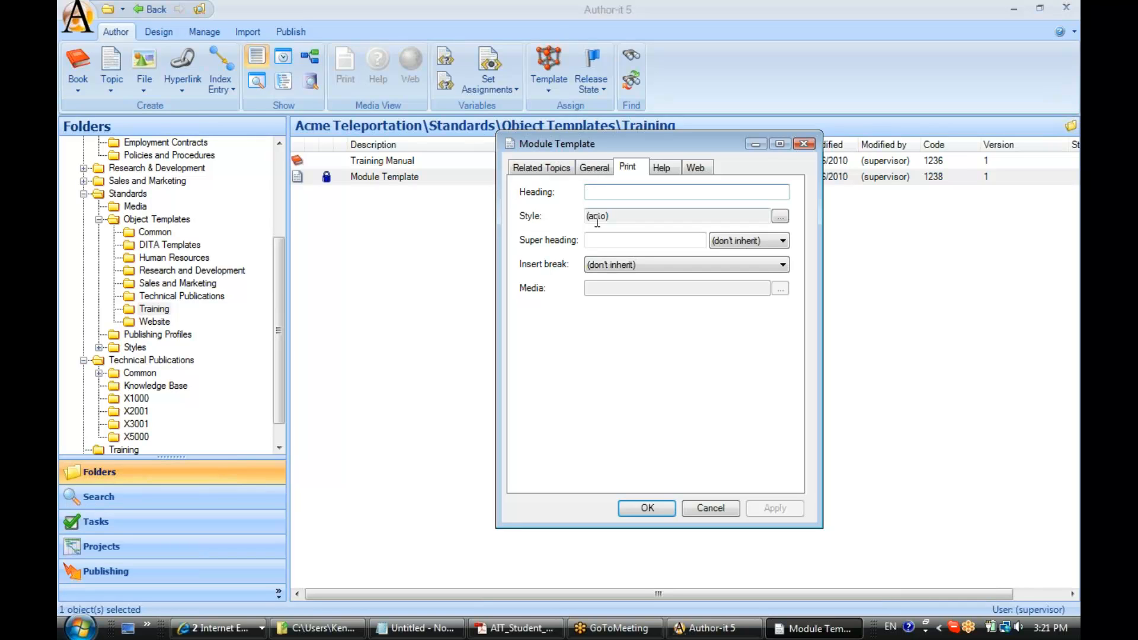
pyautogui.click(629, 220)
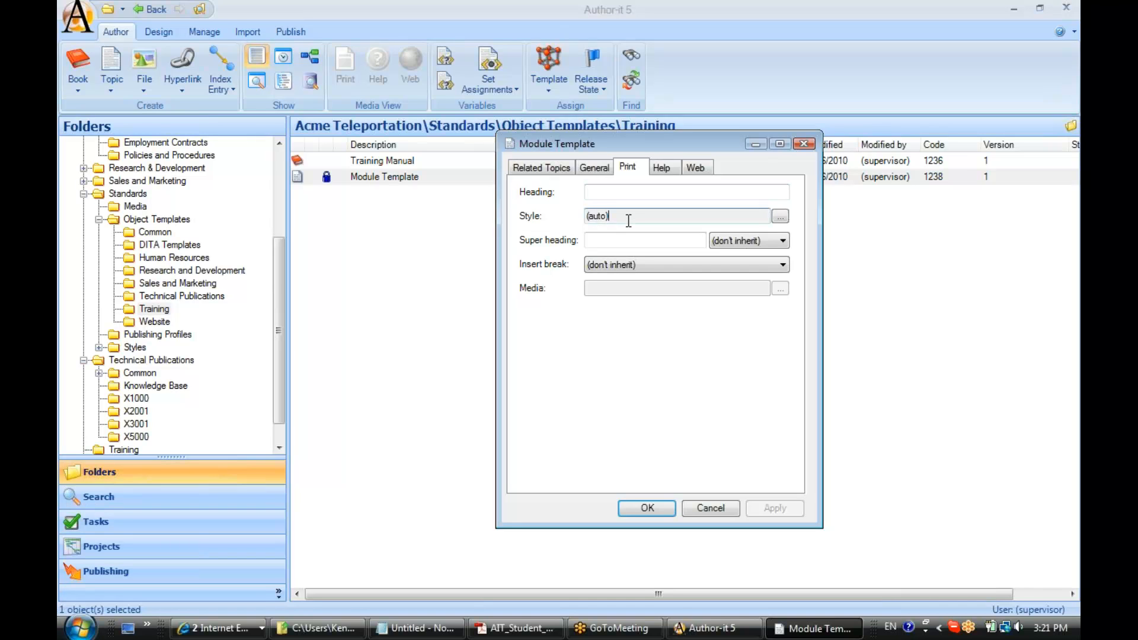
pyautogui.click(614, 243)
pyautogui.write('Module')
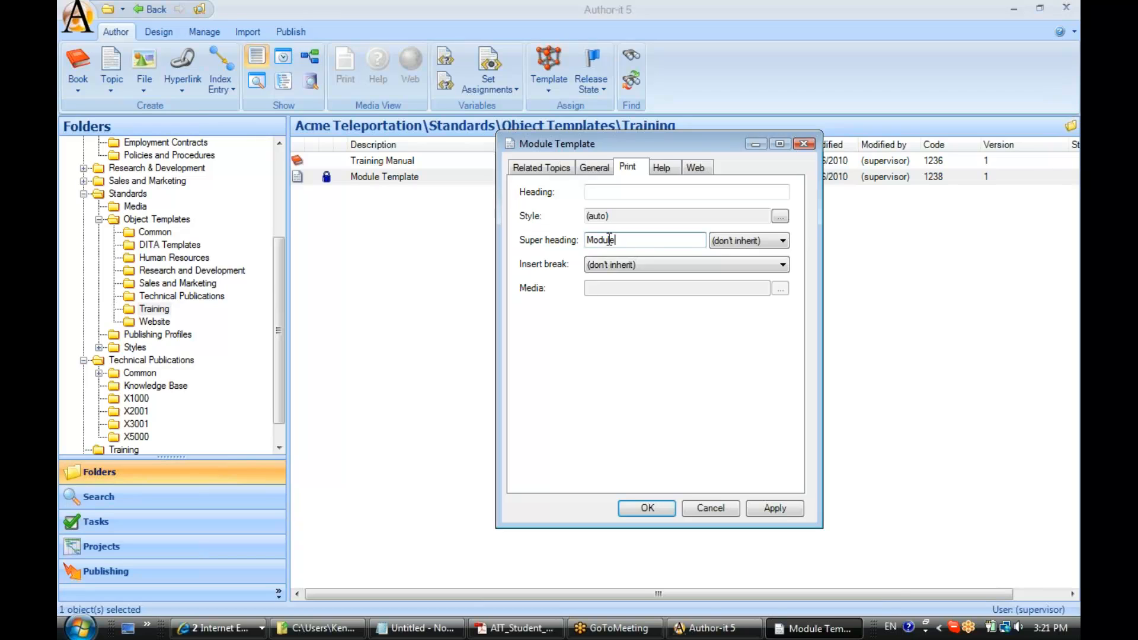
pyautogui.click(776, 243)
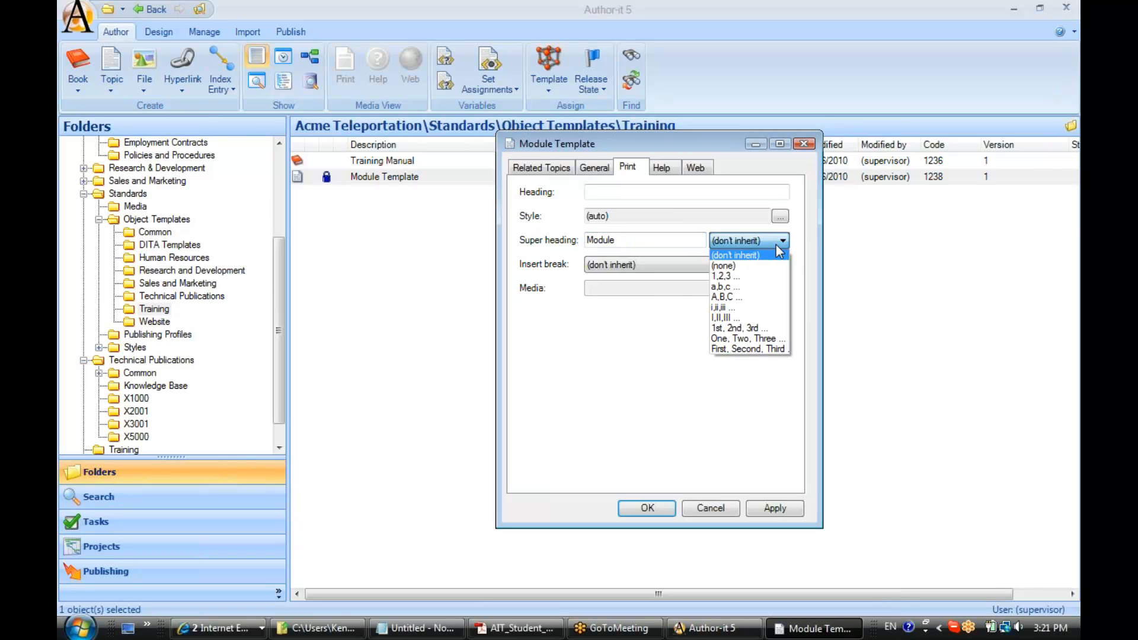
pyautogui.click(737, 298)
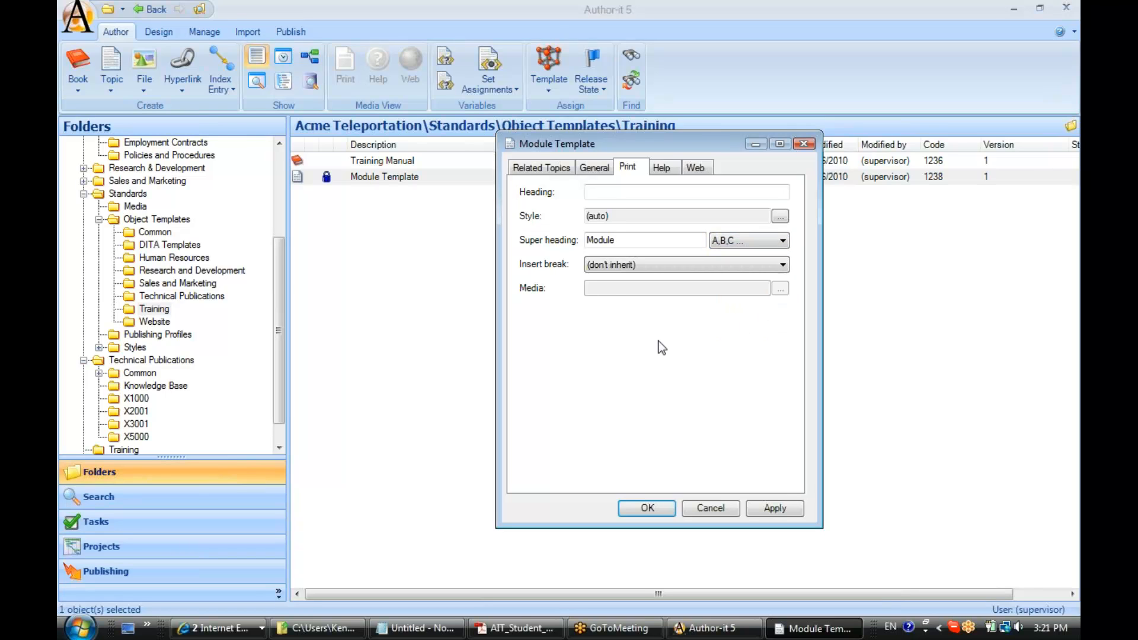
# Step: Set the template's print break to Section Break
pyautogui.click(605, 269)
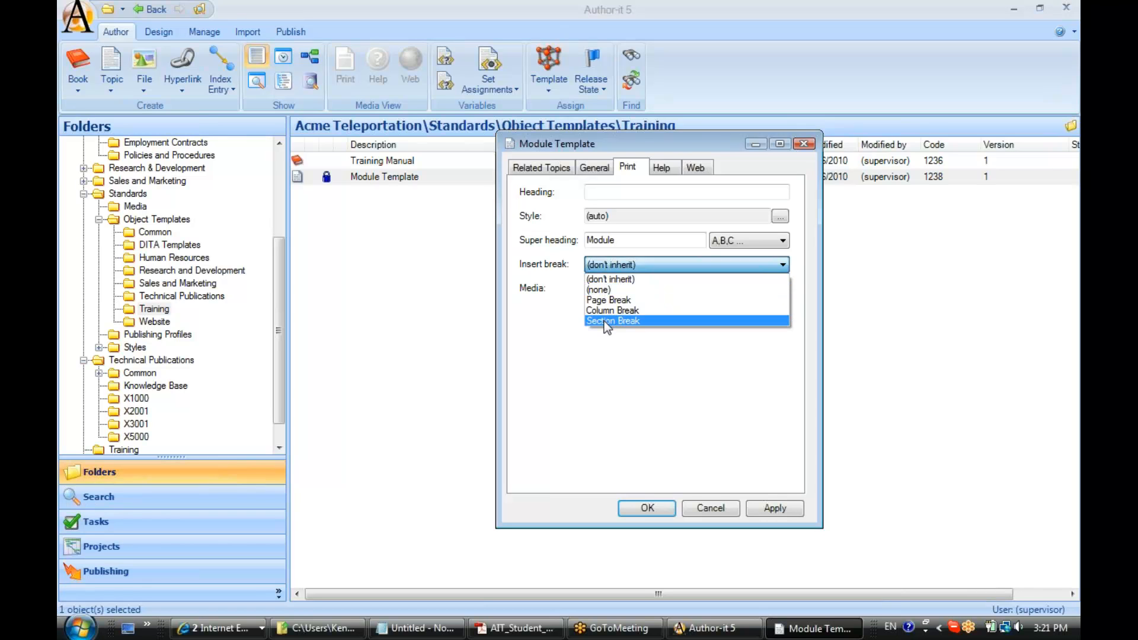
pyautogui.click(607, 320)
pyautogui.click(605, 289)
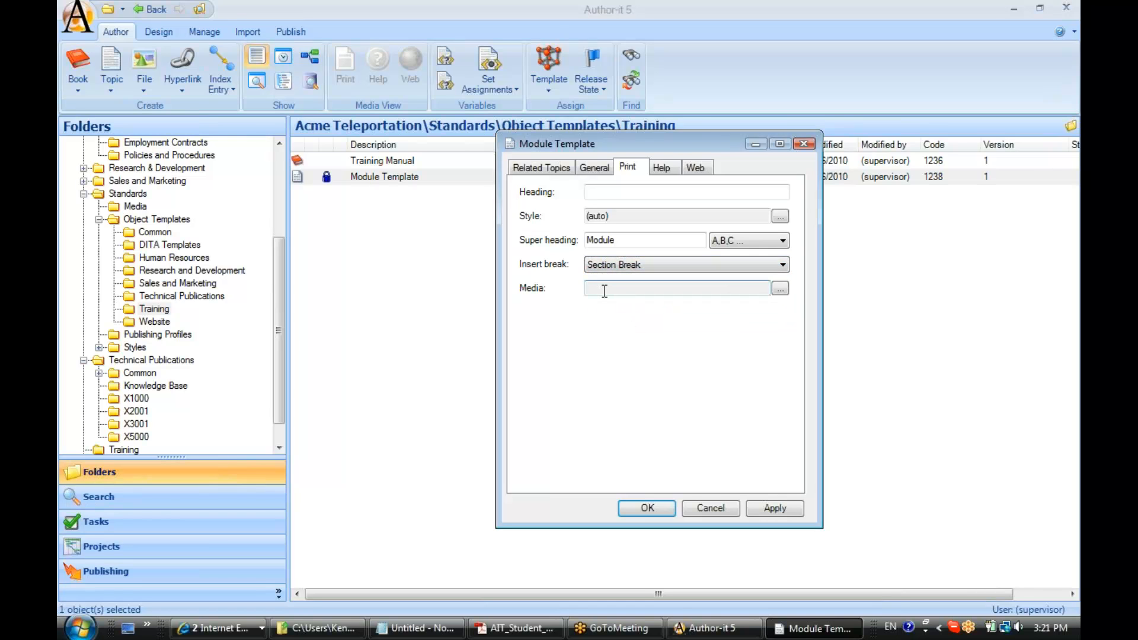
# Step: Try Page Break as the template's print break, and return it to Section Break
pyautogui.click(619, 267)
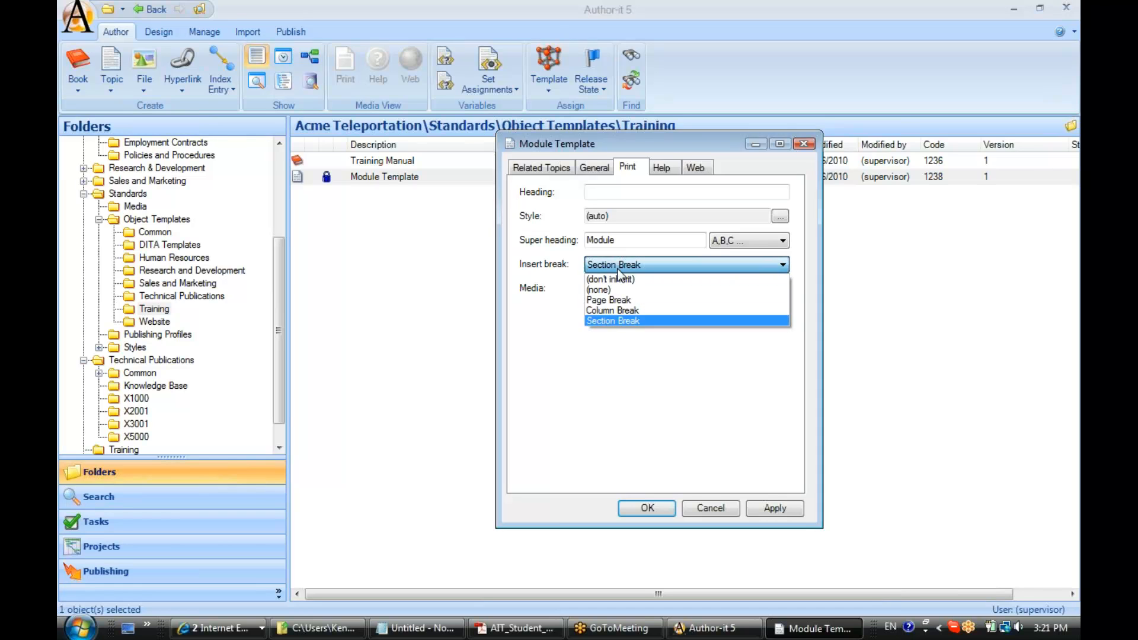
pyautogui.click(617, 298)
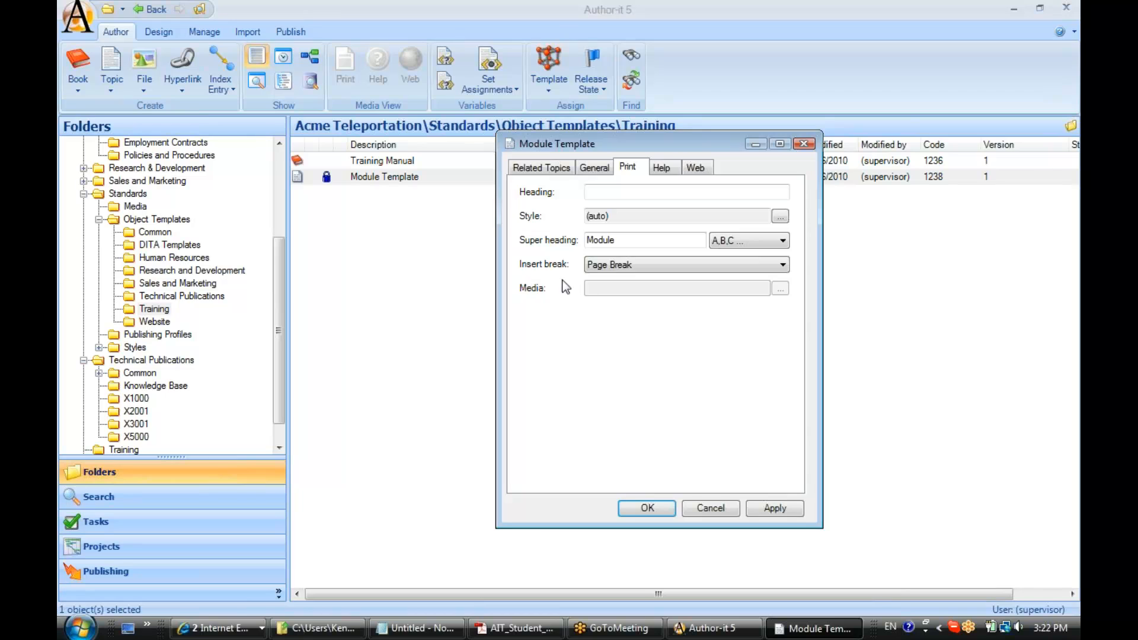
pyautogui.click(617, 266)
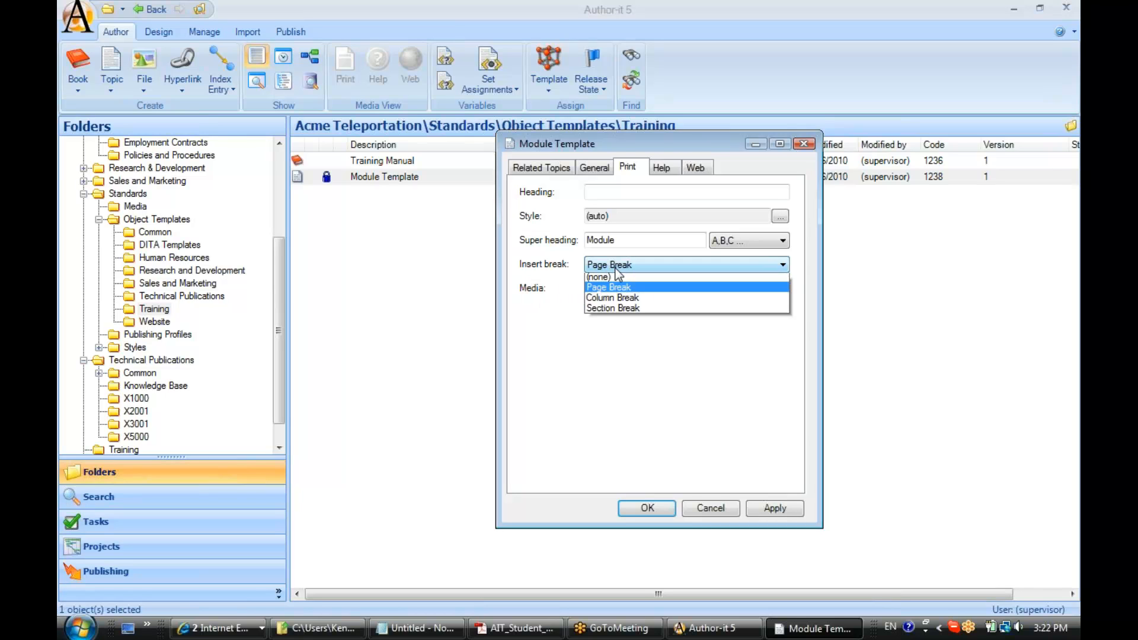
pyautogui.click(617, 321)
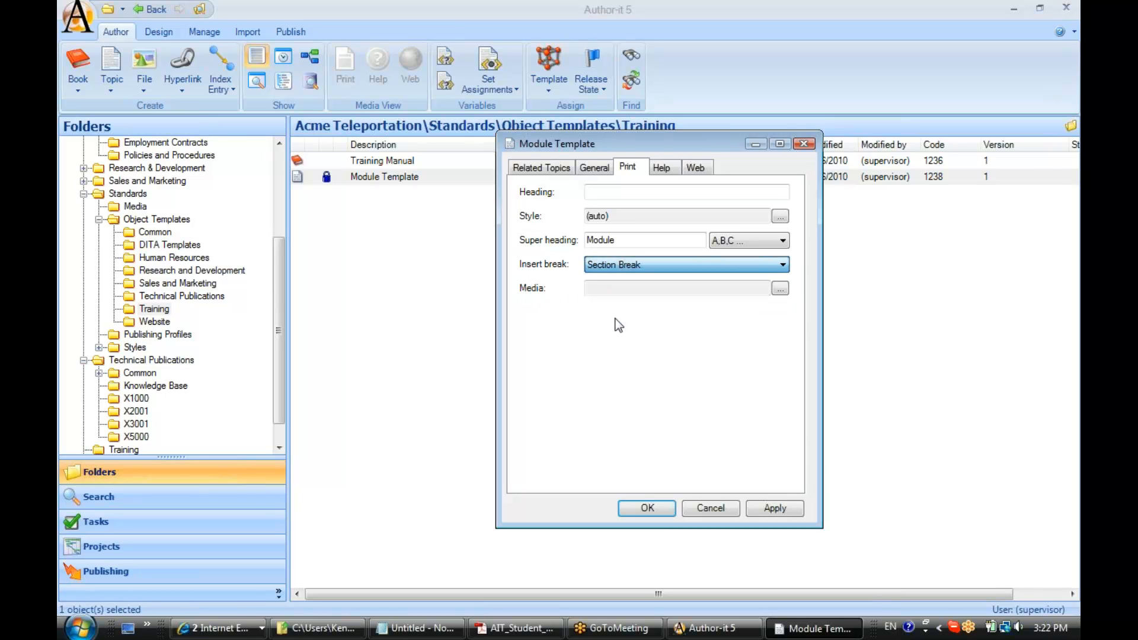
# Step: Assign the Chapter Section media object to the template's print section break
pyautogui.click(783, 290)
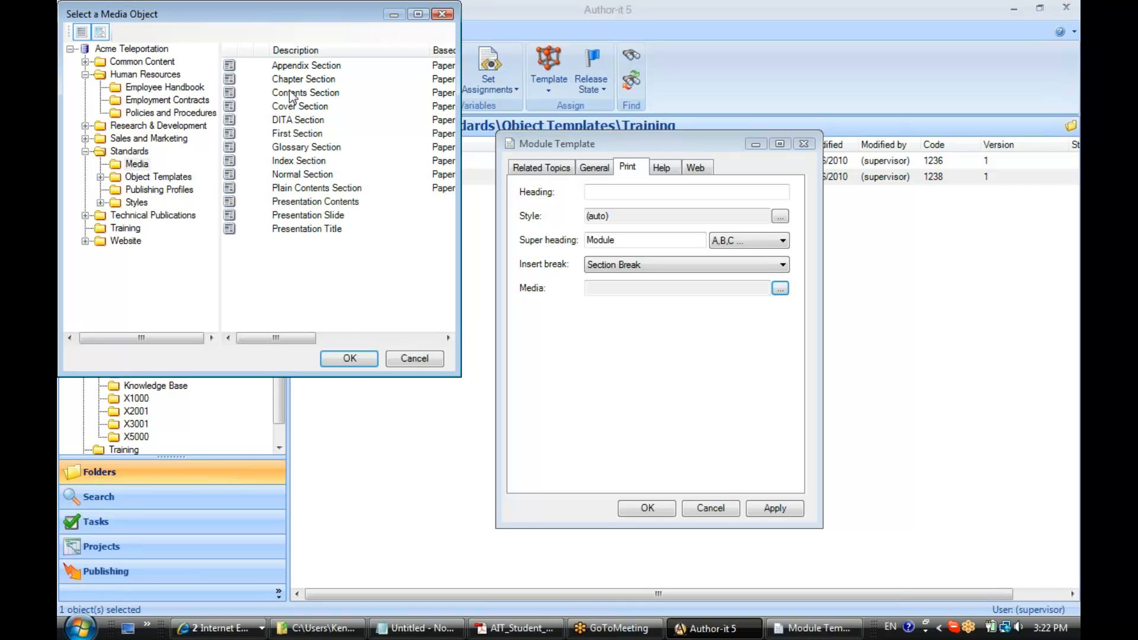
pyautogui.click(288, 79)
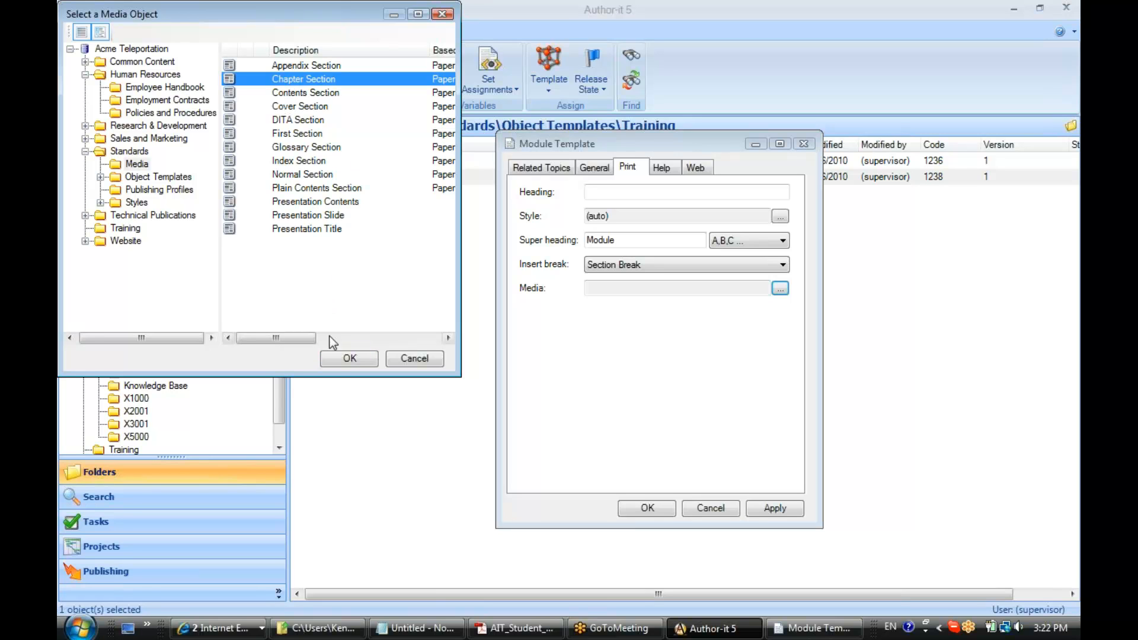
pyautogui.click(336, 356)
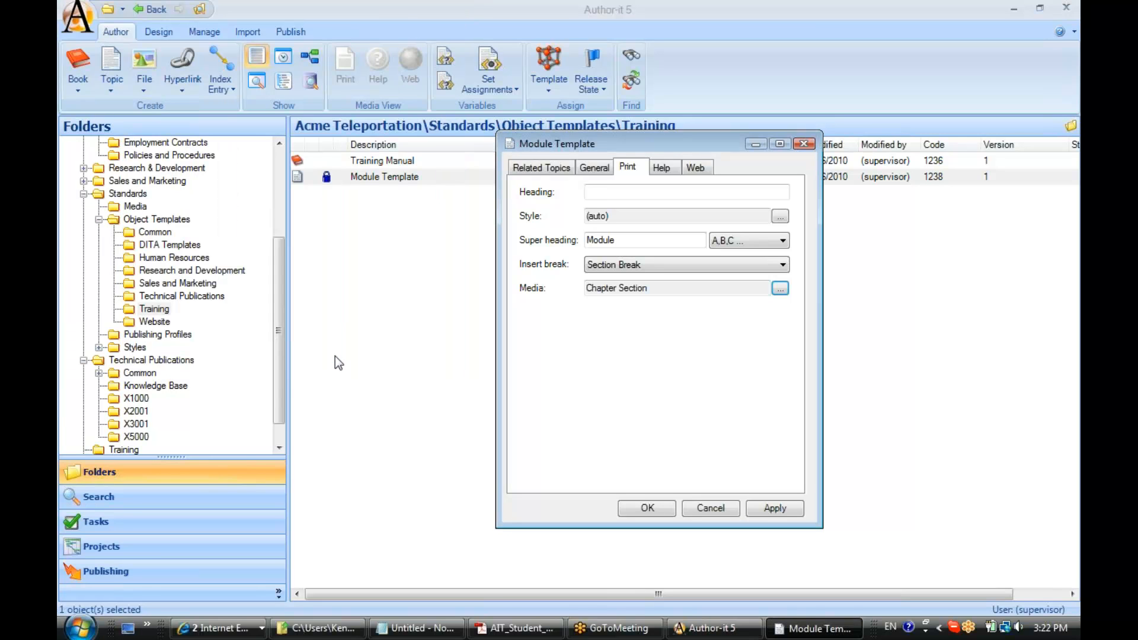
# Step: Make Module Template start a new web page with the Chapter Section media object, and save the template
pyautogui.moveTo(668, 140); pyautogui.dragTo(680, 144)
pyautogui.click(676, 172)
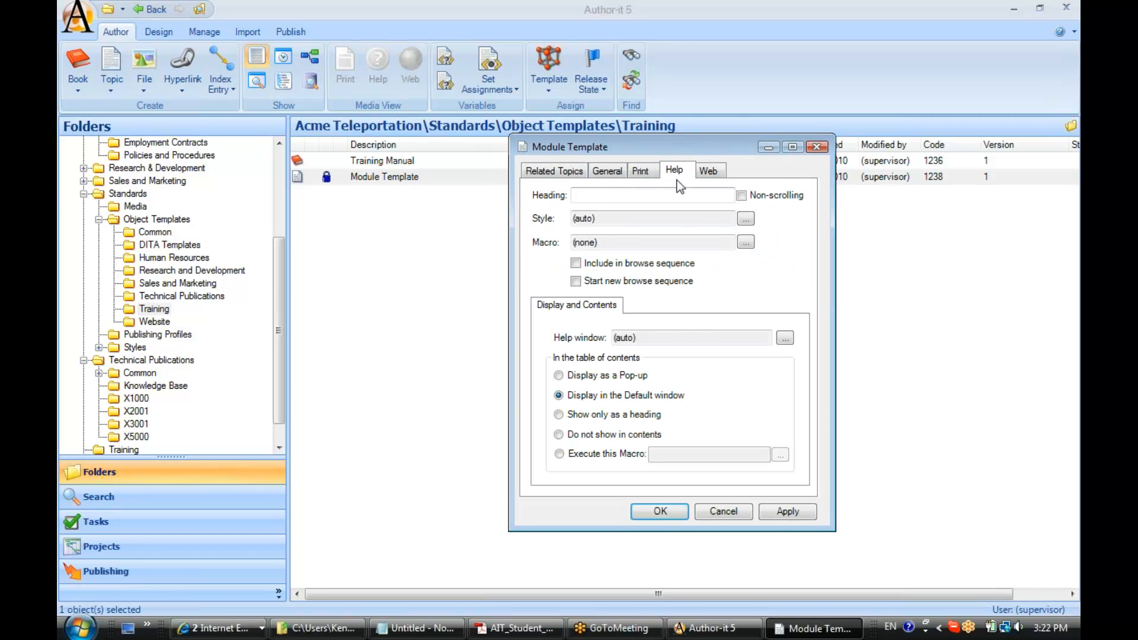
pyautogui.click(710, 174)
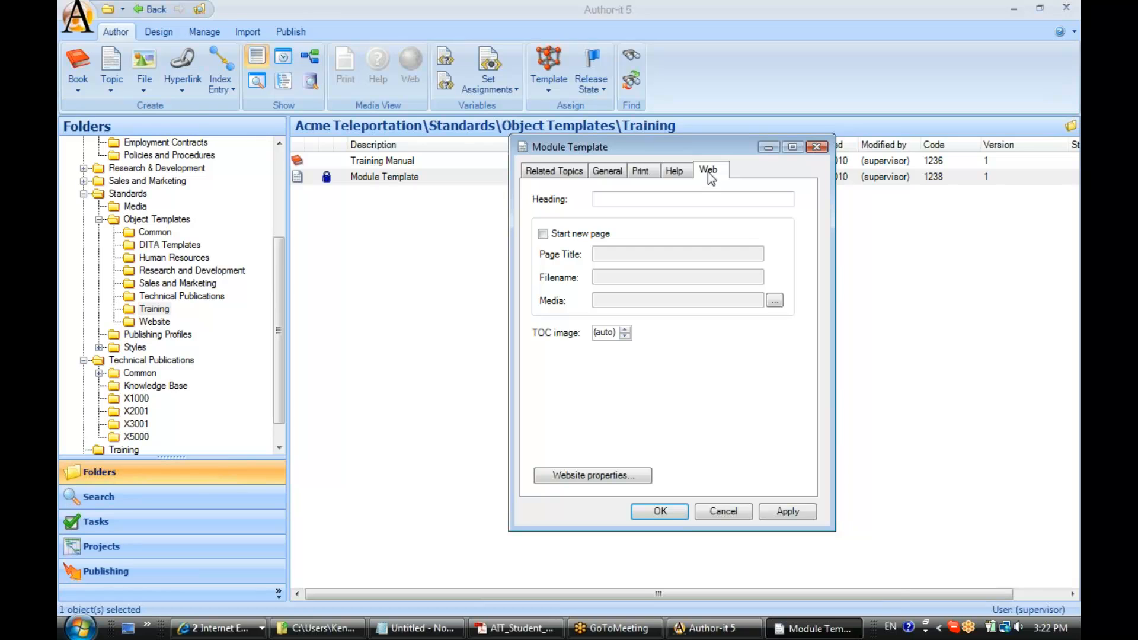
pyautogui.click(543, 233)
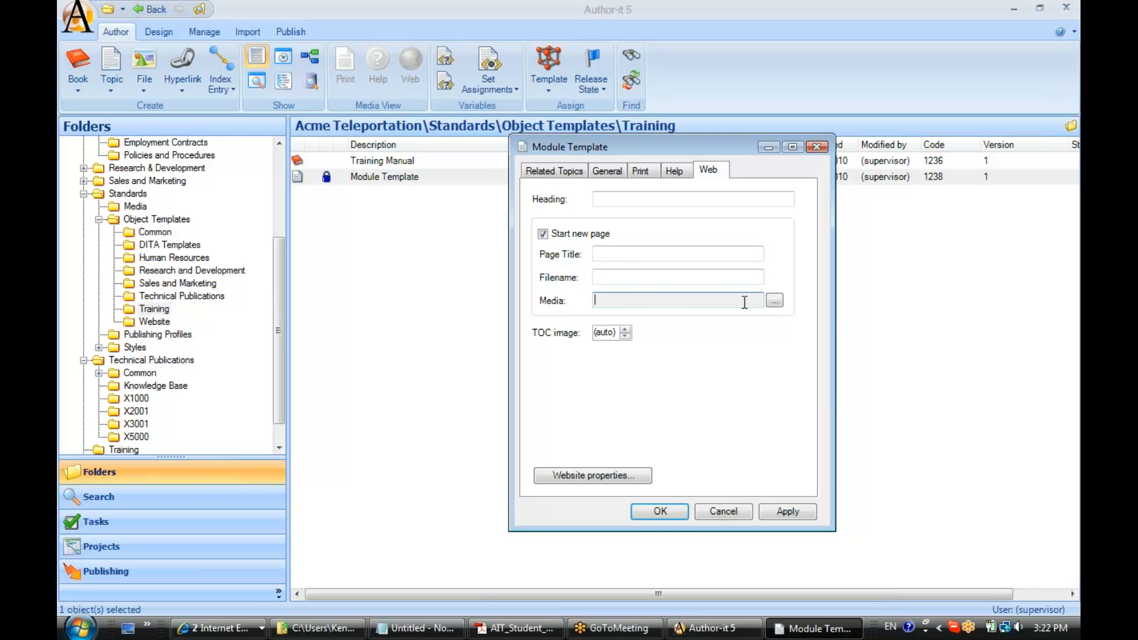
pyautogui.click(774, 303)
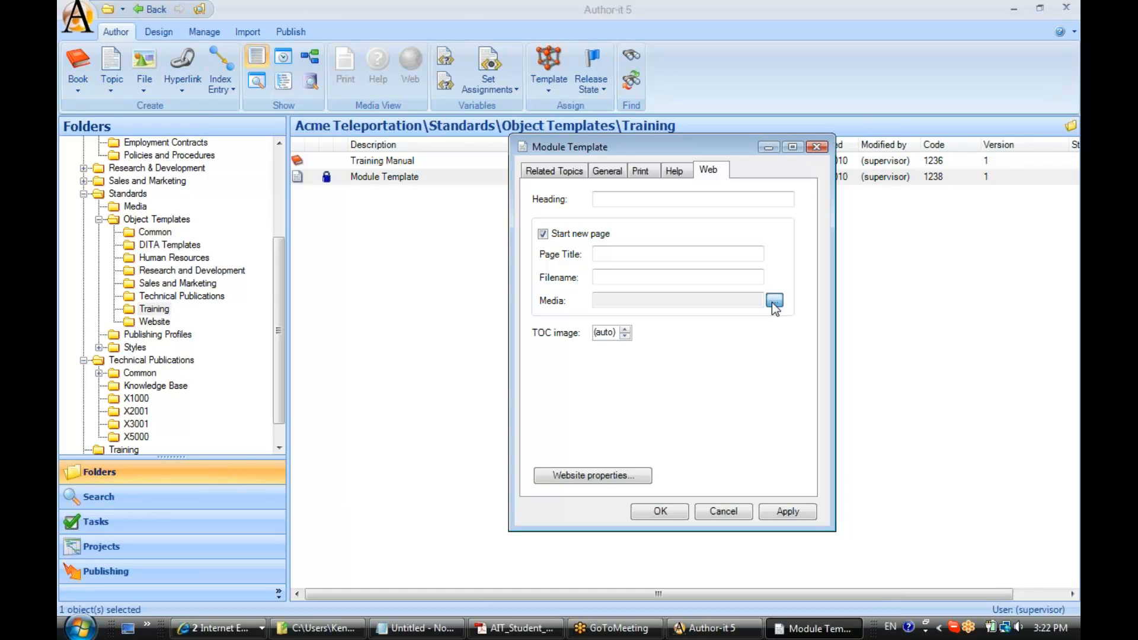
pyautogui.click(296, 83)
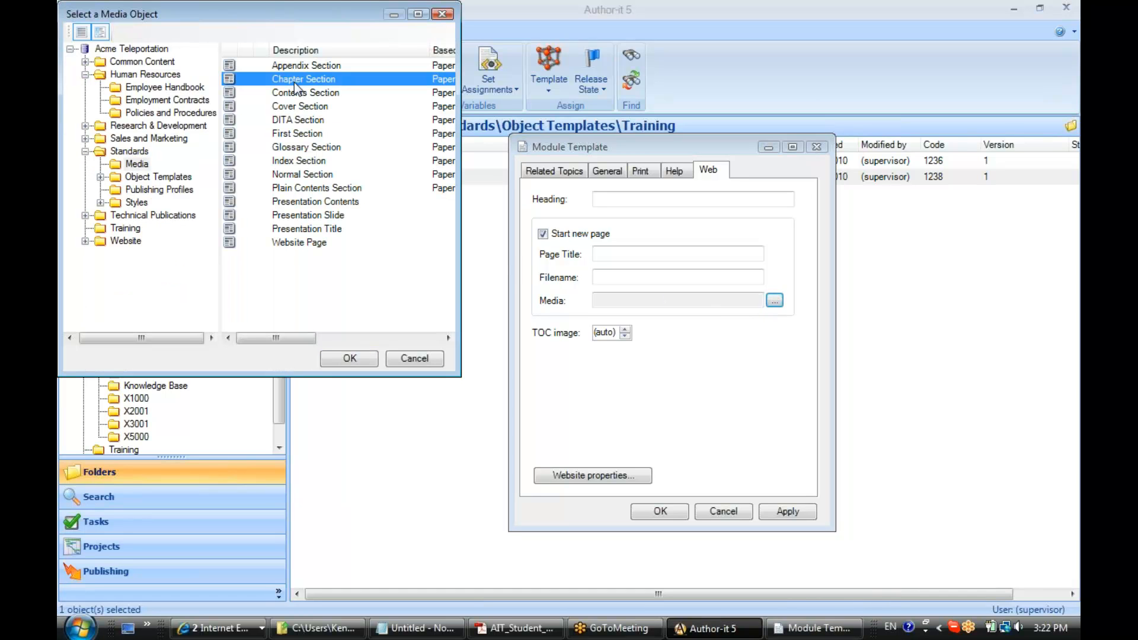
pyautogui.click(350, 359)
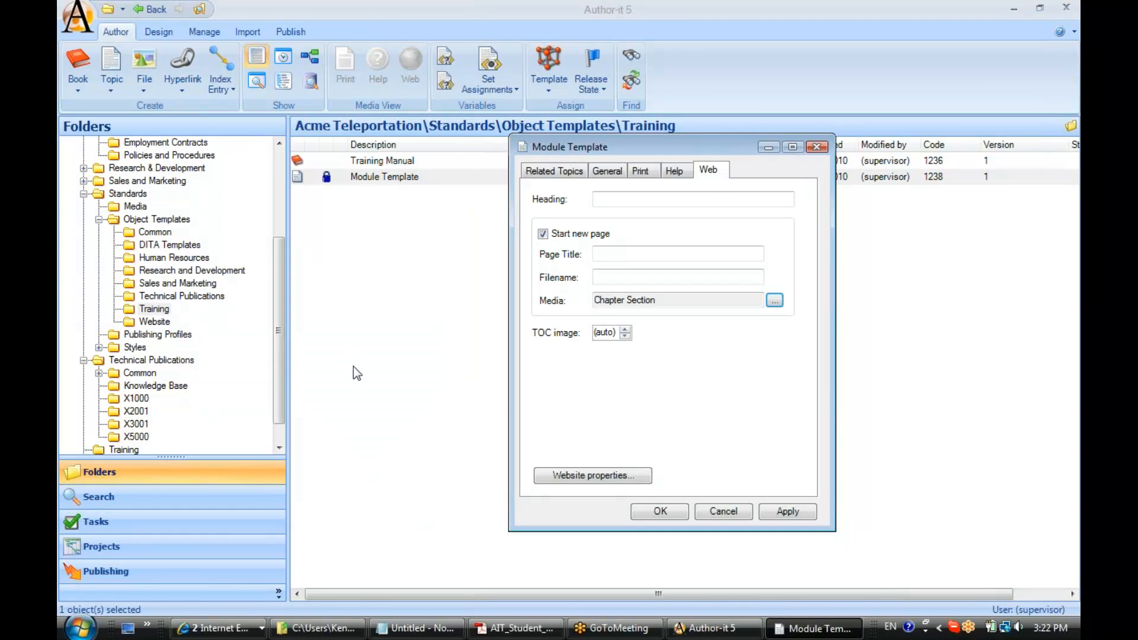
pyautogui.click(790, 520)
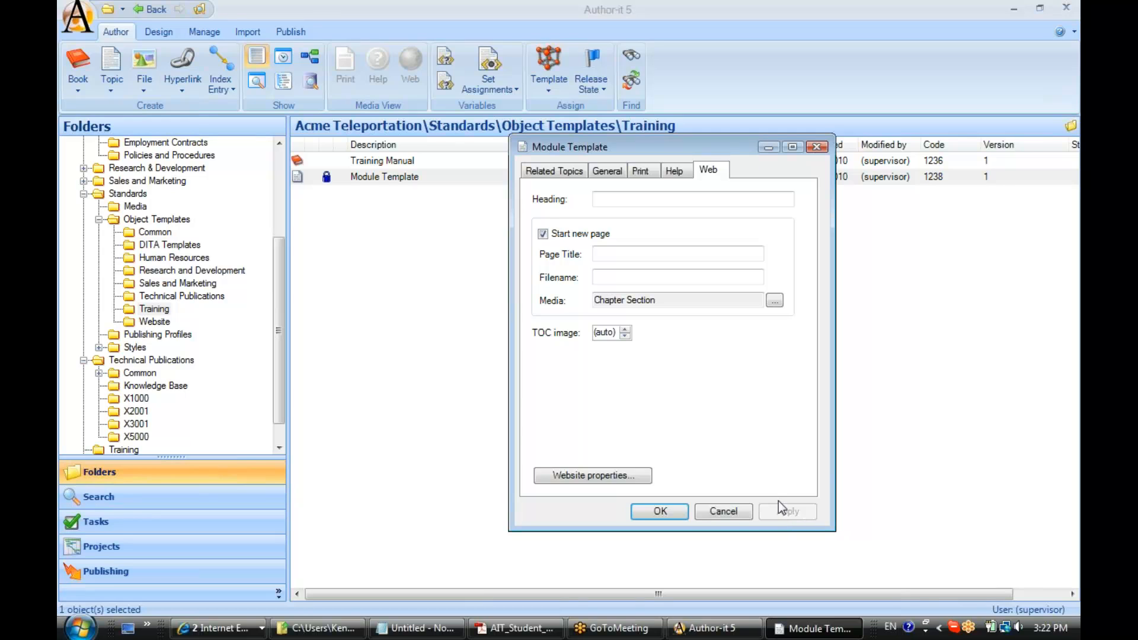
pyautogui.click(610, 174)
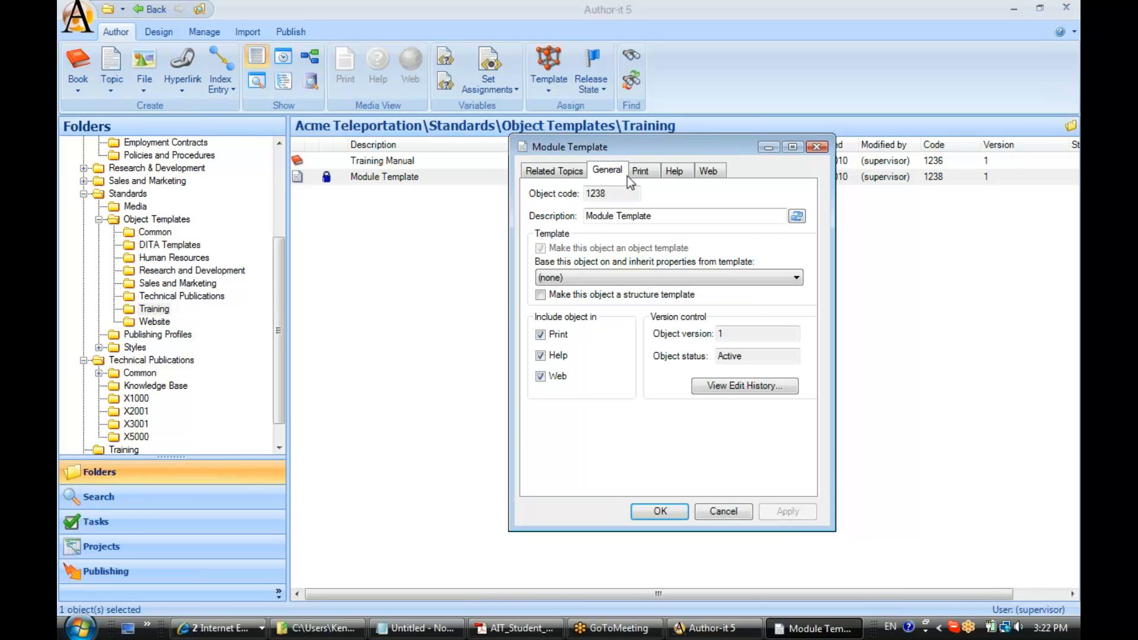
pyautogui.click(658, 512)
# Step: Open the Teleportation Training Manual book from the main Training folder
pyautogui.scroll(-1, 279, 351)
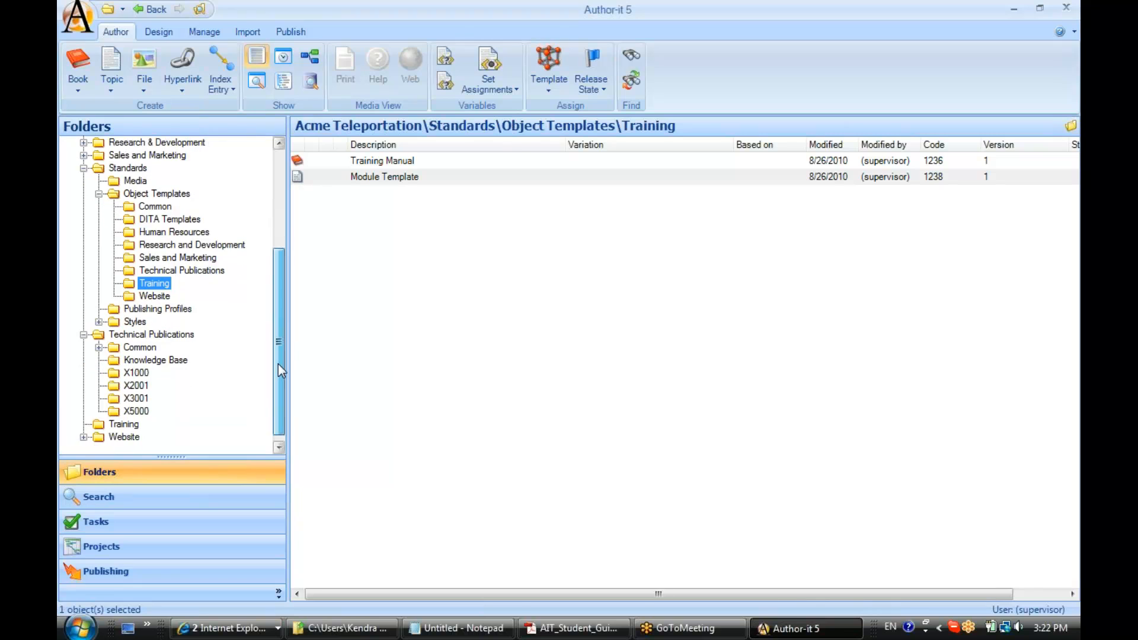
pyautogui.click(130, 425)
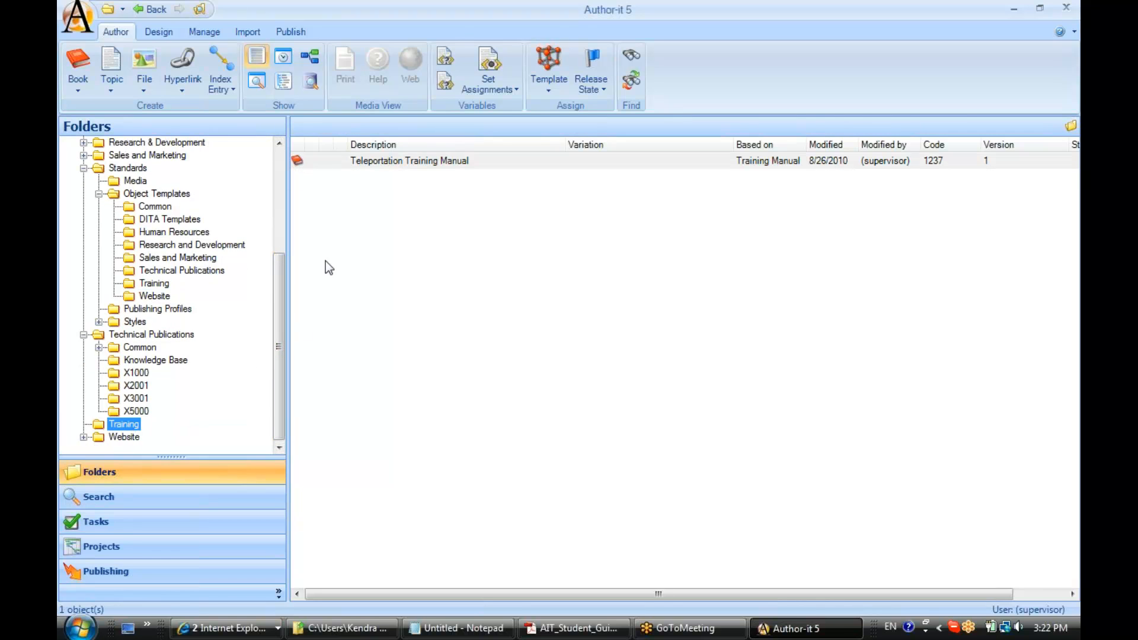
pyautogui.click(323, 161)
pyautogui.doubleClick(323, 162)
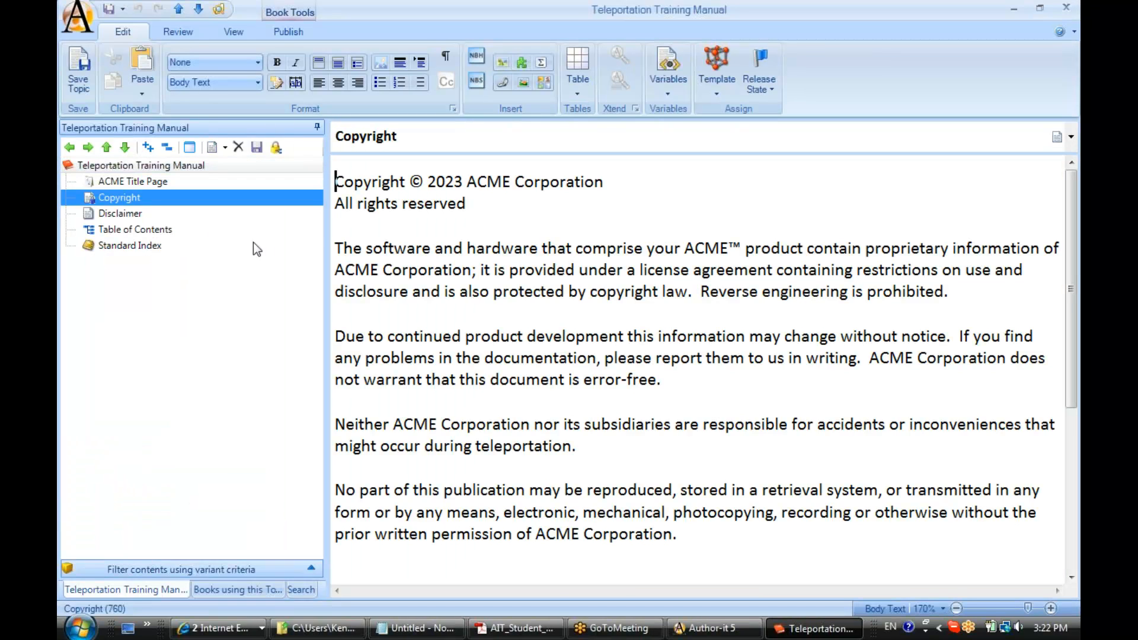
# Step: Insert a new topic directly after Table of Contents in the manual
pyautogui.click(120, 230)
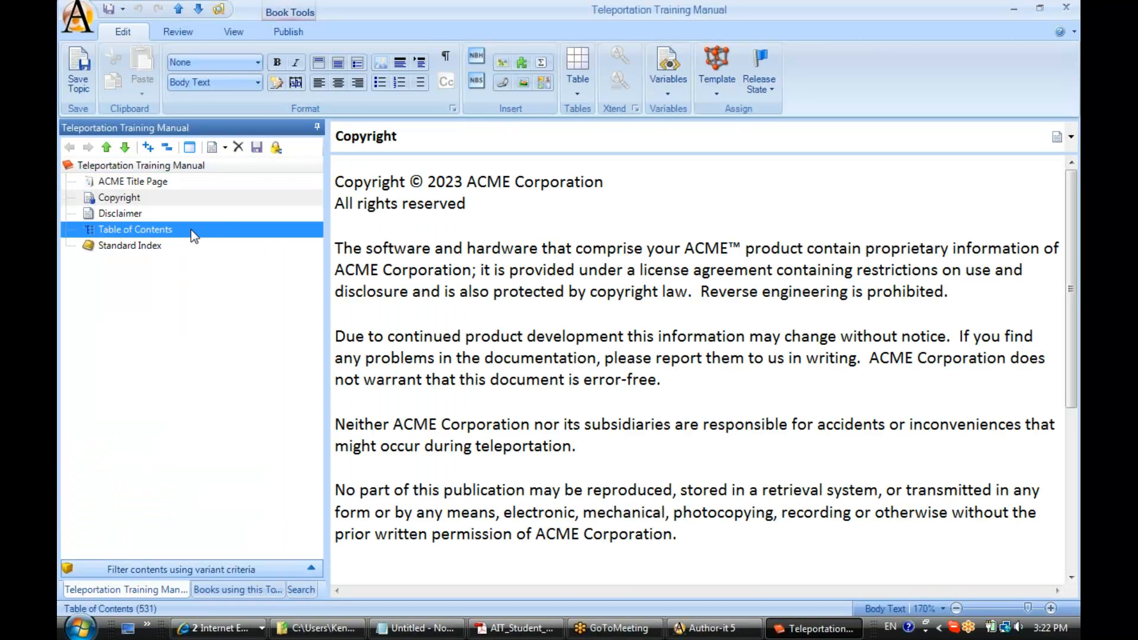
pyautogui.click(212, 148)
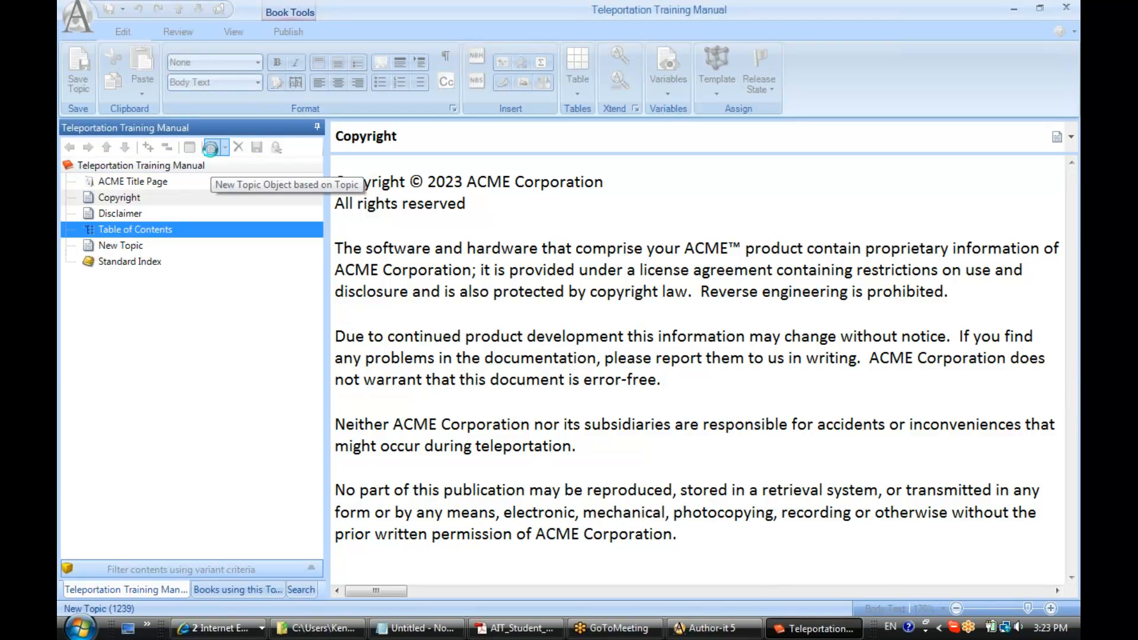
# Step: Apply the Module Template from the Training folder to the new topic after Table of Contents
pyautogui.rightClick(125, 247)
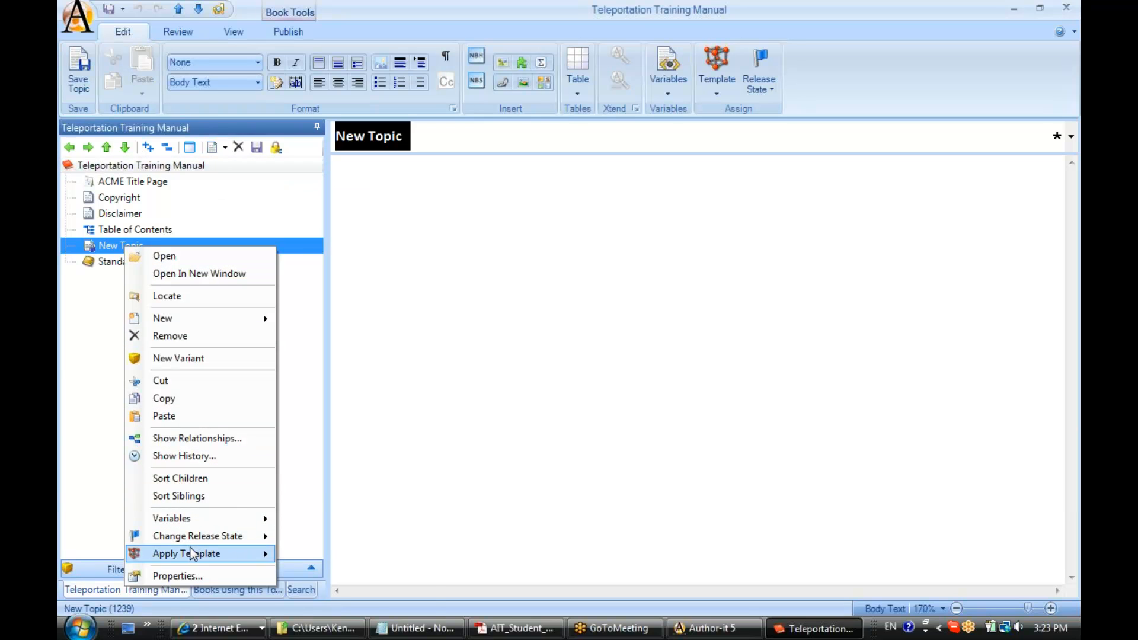
pyautogui.moveTo(193, 551)
pyautogui.moveTo(305, 588)
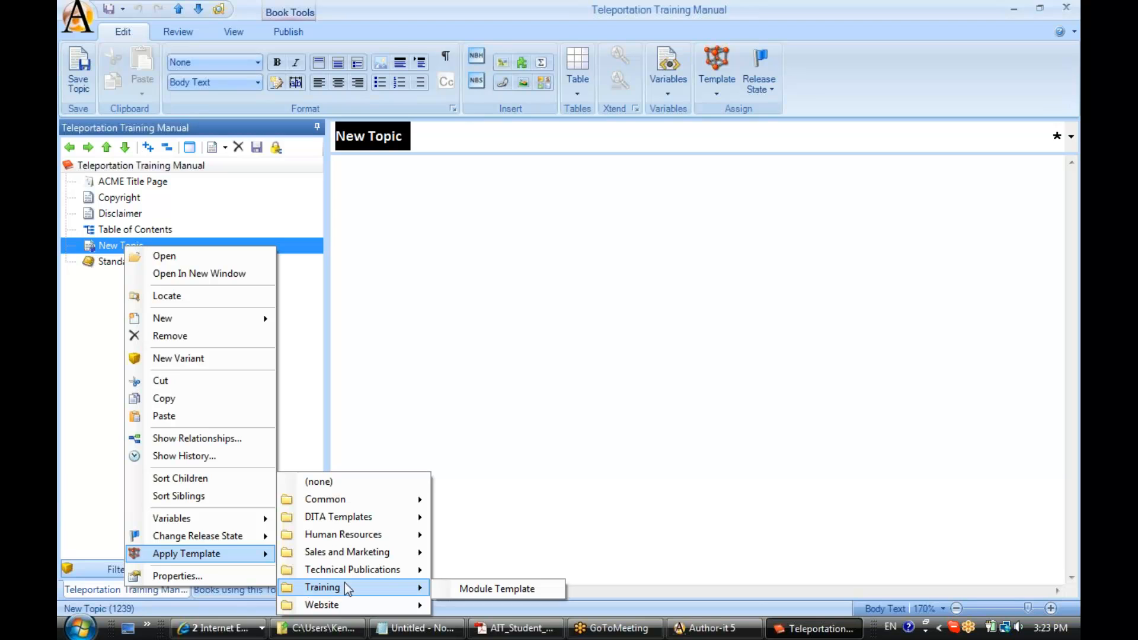
pyautogui.click(481, 589)
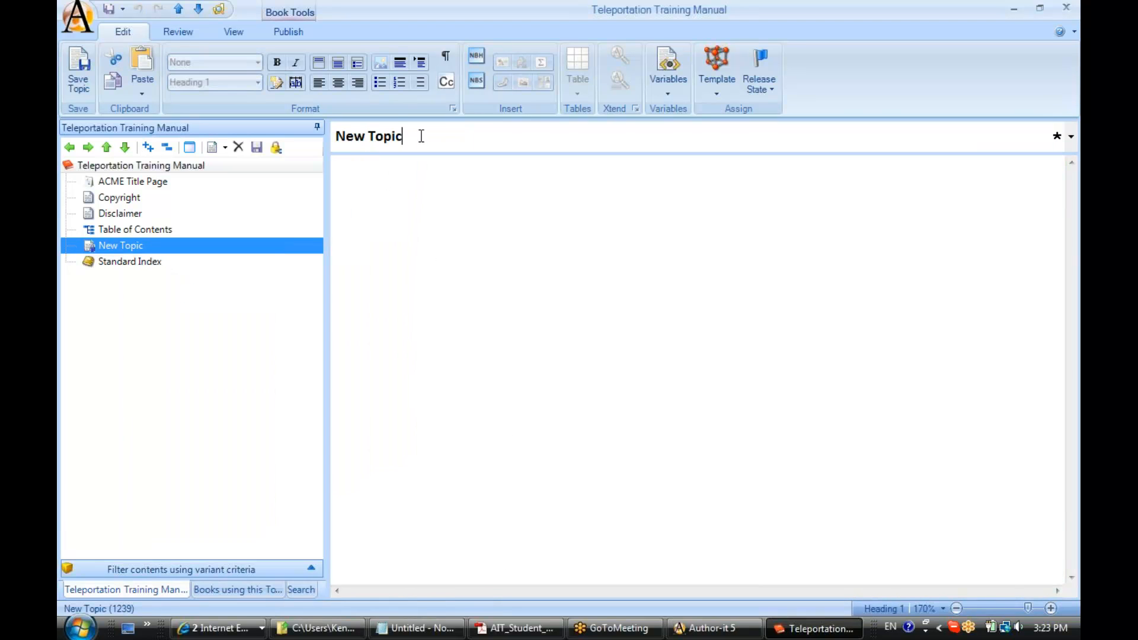
# Step: Change the new topic's heading to "Introduction" and save the topic
pyautogui.moveTo(419, 135); pyautogui.dragTo(330, 151)
pyautogui.write('Introduction')
pyautogui.click(76, 87)
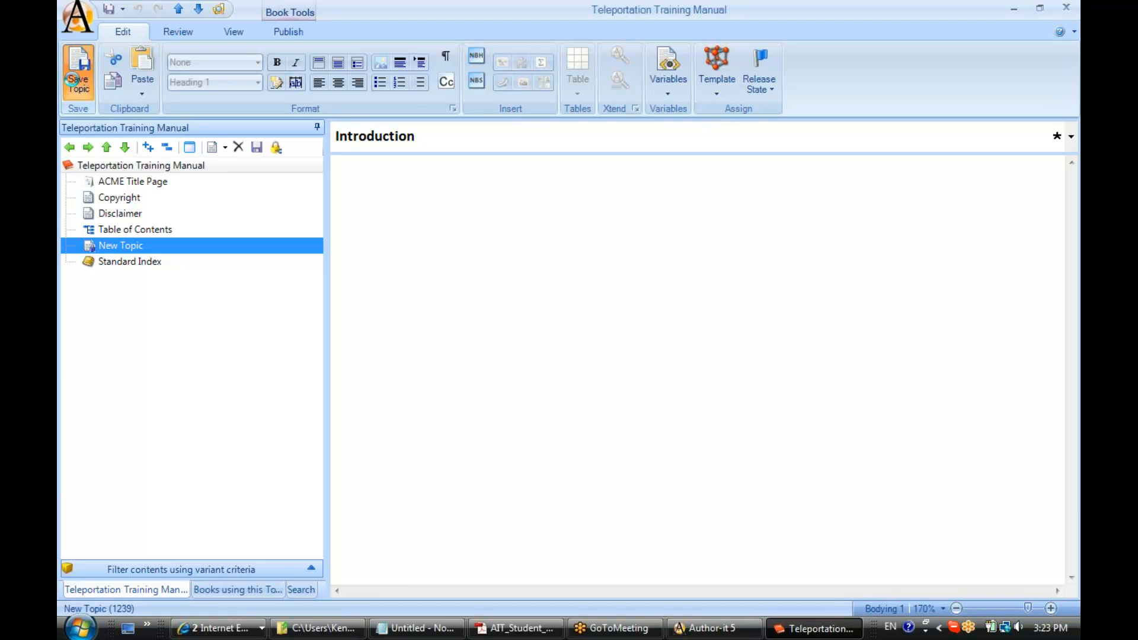
# Step: Insert a new topic after Introduction and apply the Topic template from the Common folder to it
pyautogui.click(117, 248)
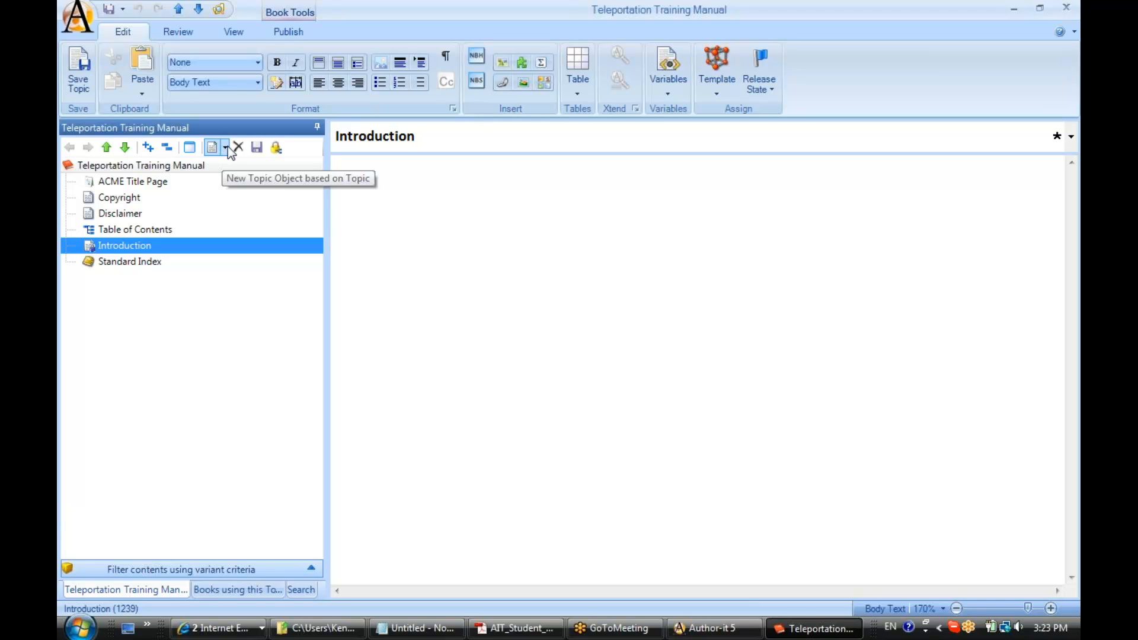
pyautogui.click(213, 148)
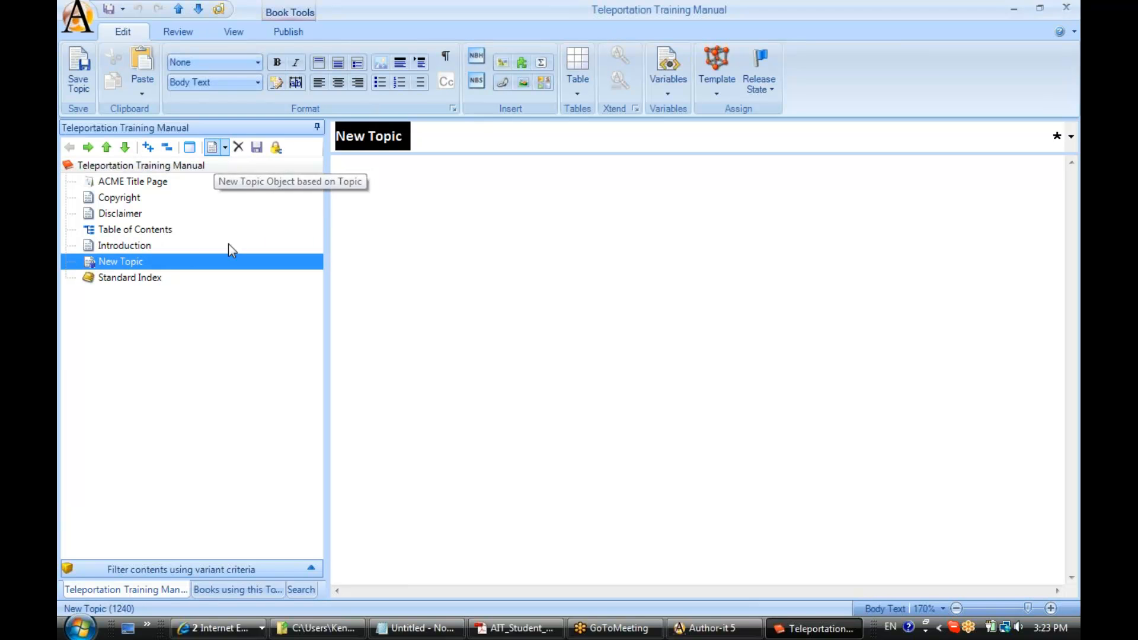
pyautogui.rightClick(118, 261)
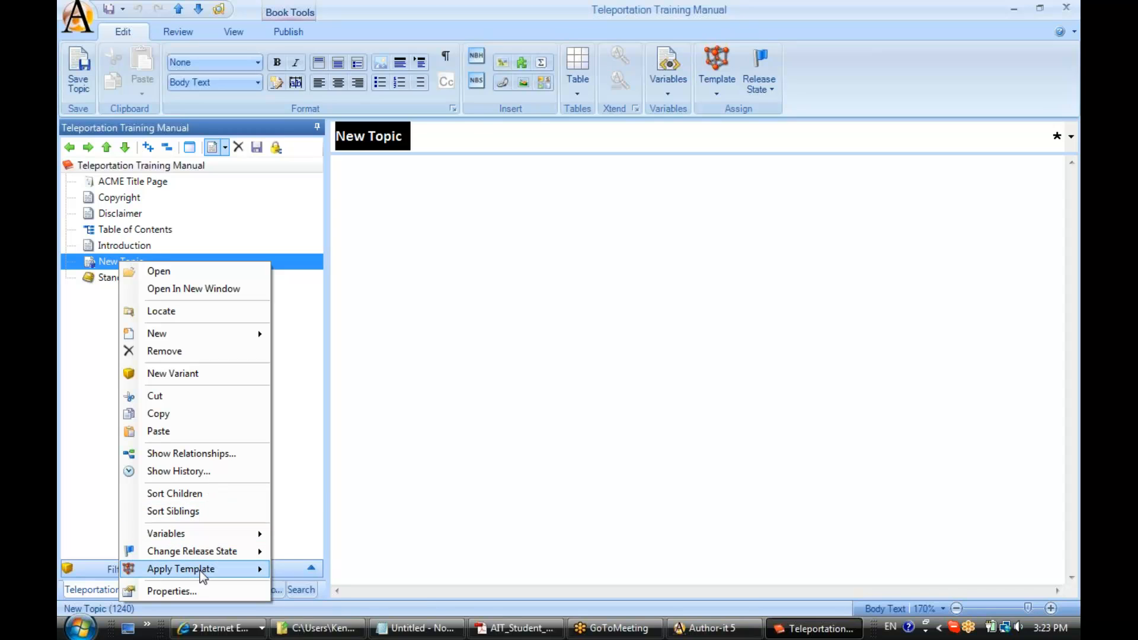
pyautogui.moveTo(201, 571)
pyautogui.moveTo(316, 506)
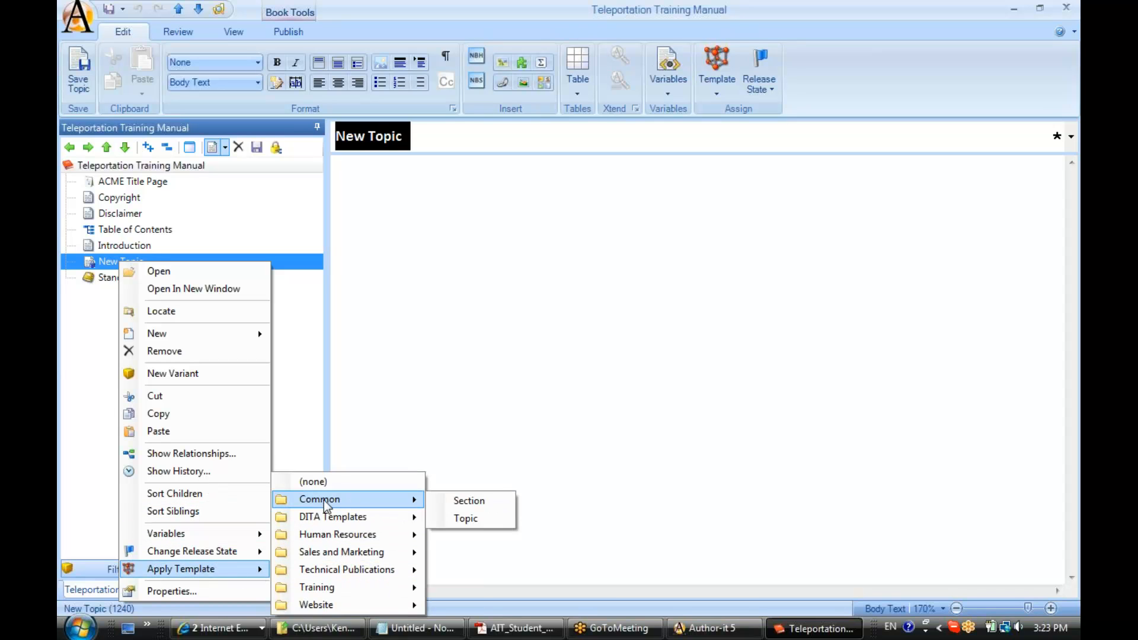
pyautogui.click(463, 519)
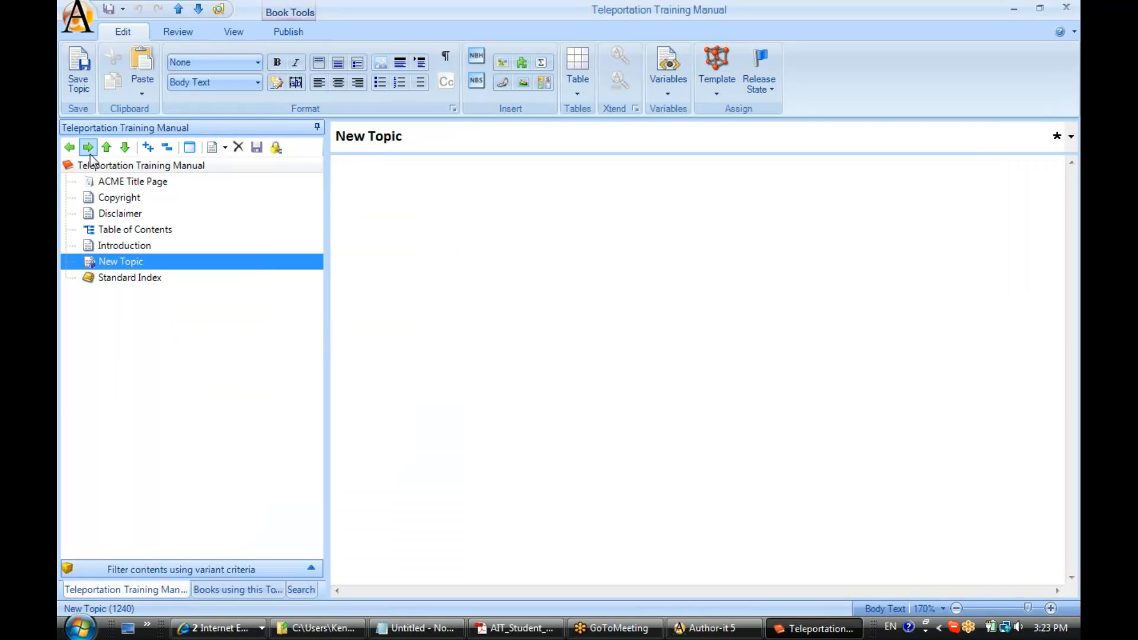
# Step: Demote the new topic beneath Introduction, change its heading to "About this Guide", and save it
pyautogui.click(90, 152)
pyautogui.click(385, 136)
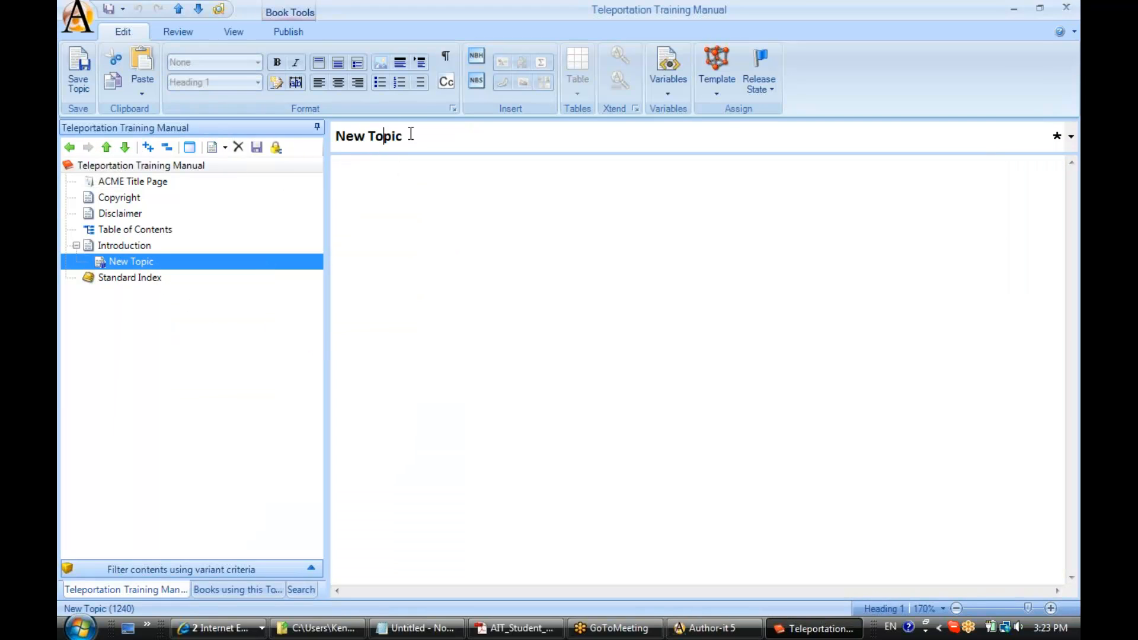
pyautogui.moveTo(411, 134); pyautogui.dragTo(333, 146)
pyautogui.write('About this Guide')
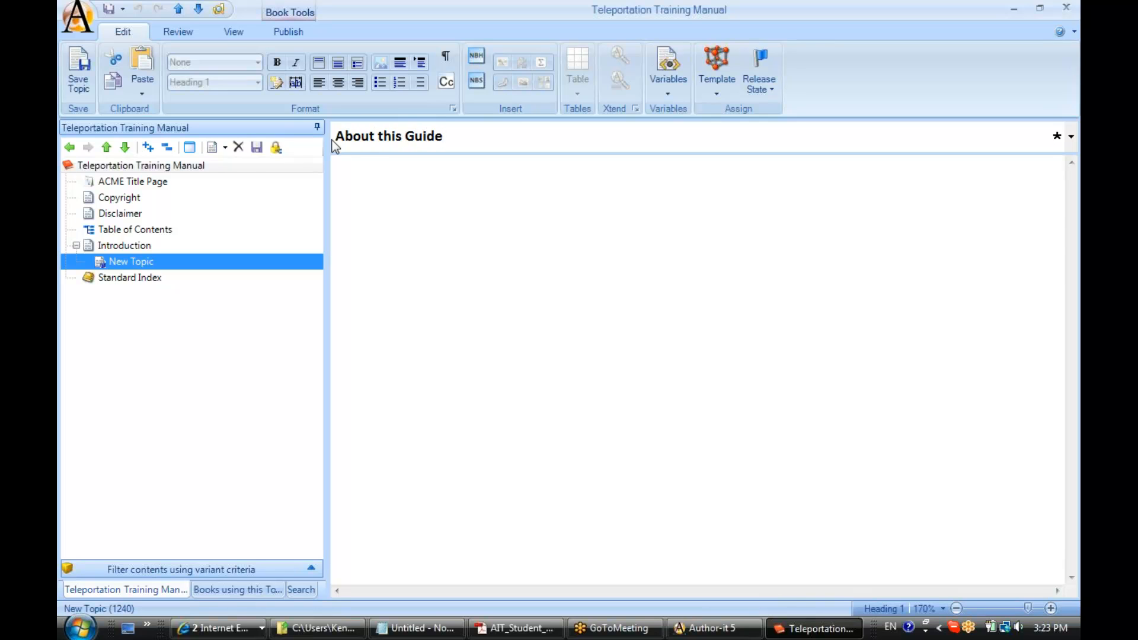
pyautogui.click(77, 86)
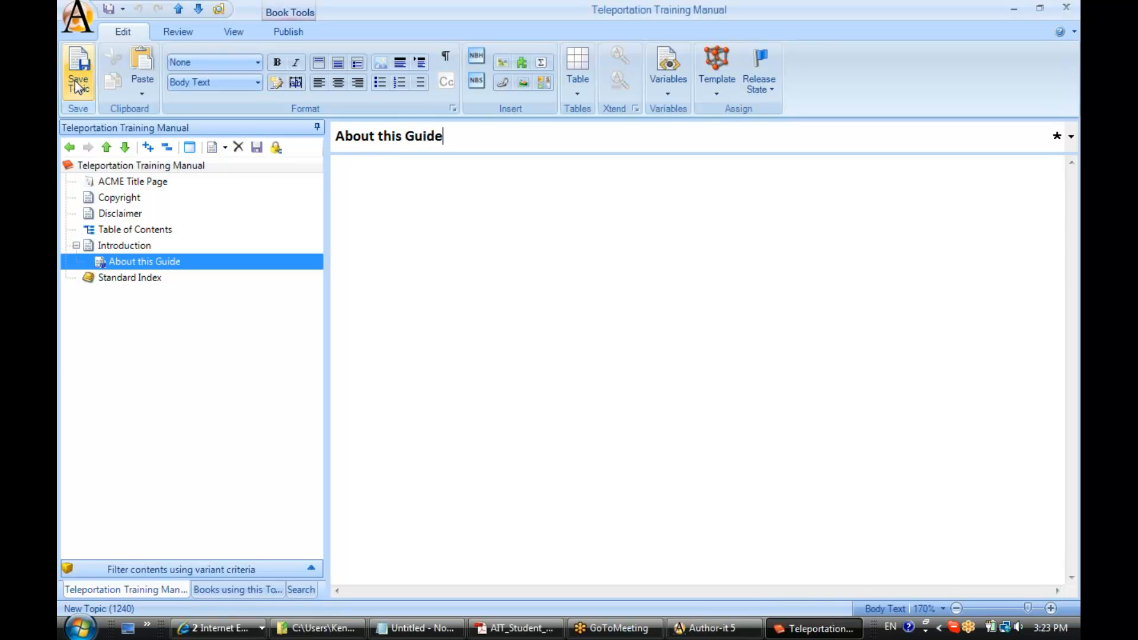
# Step: Insert another topic at the same level as Introduction and apply the Training folder's Module Template to it
pyautogui.click(113, 245)
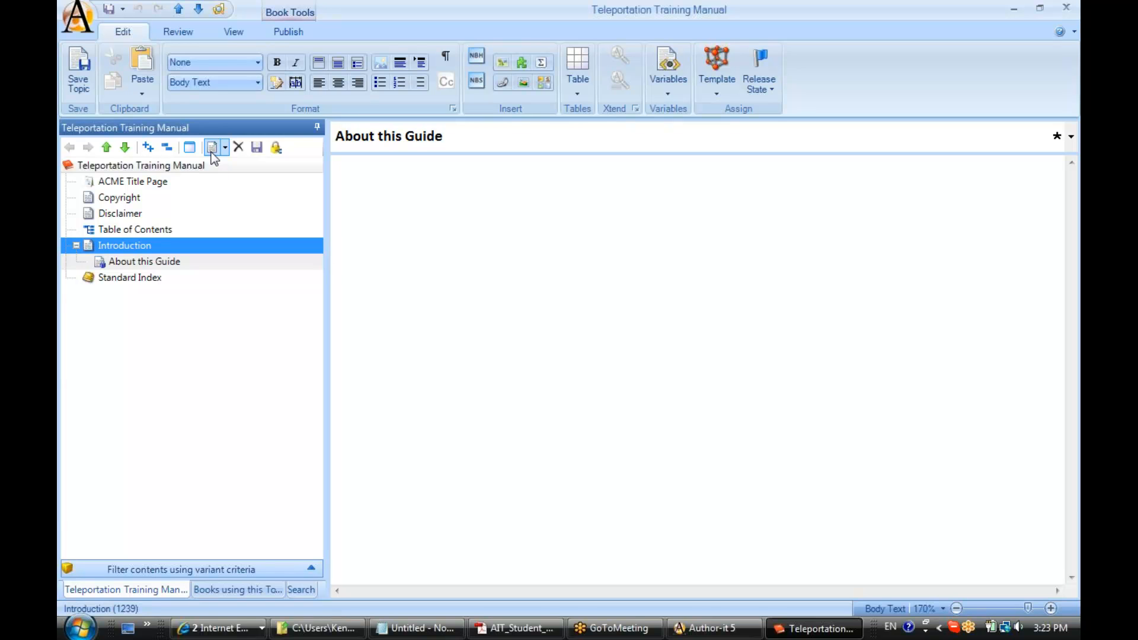
pyautogui.click(211, 153)
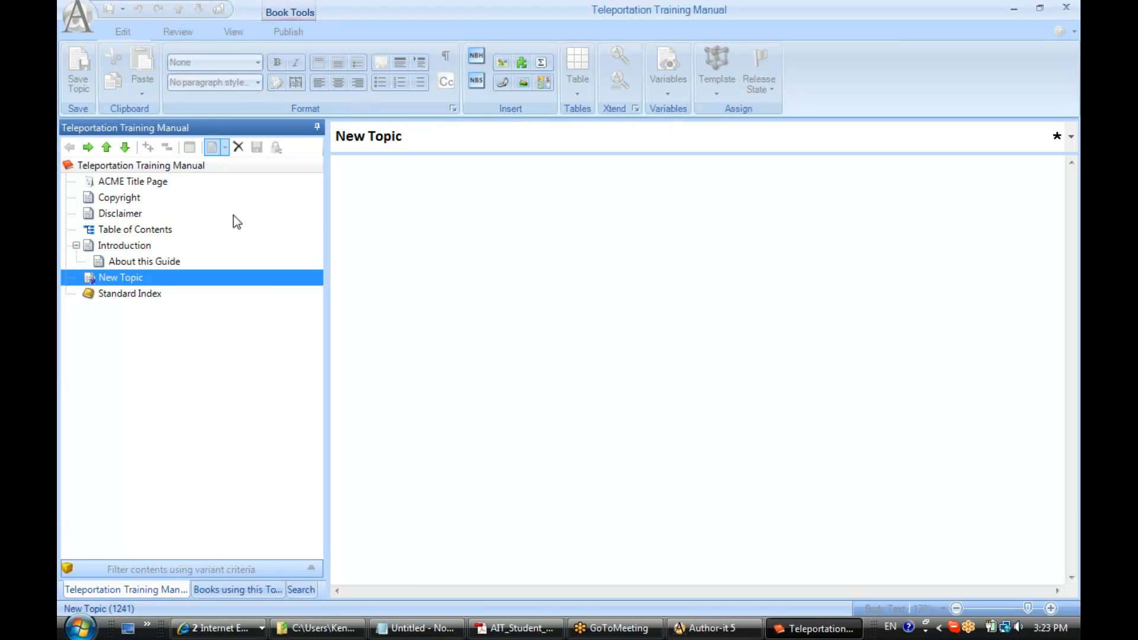
pyautogui.rightClick(120, 279)
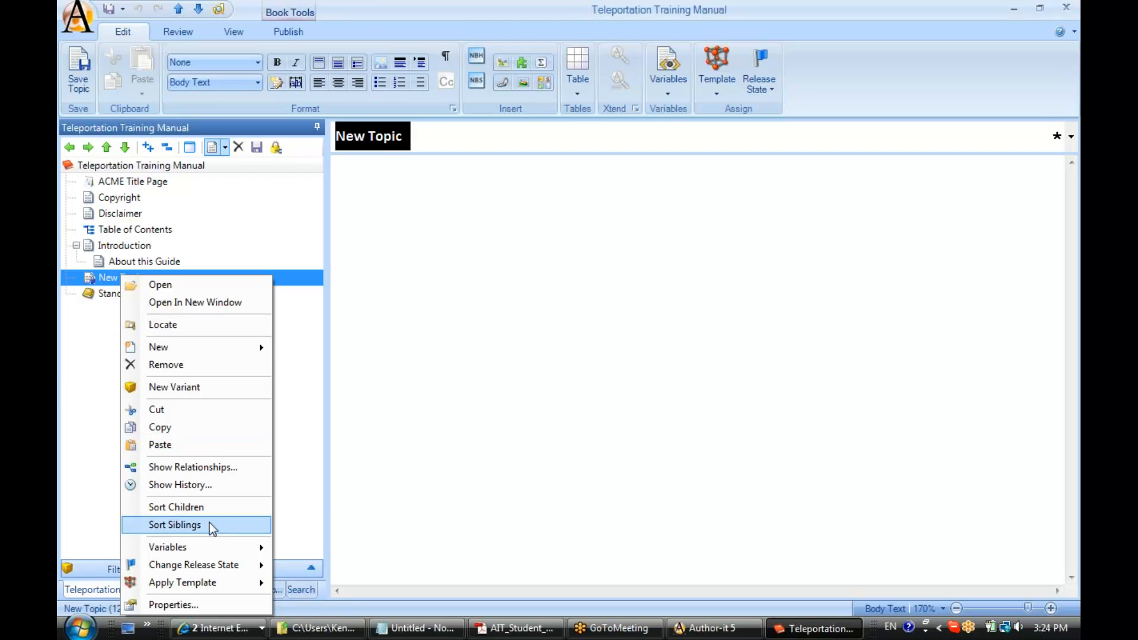
pyautogui.moveTo(207, 584)
pyautogui.moveTo(299, 588)
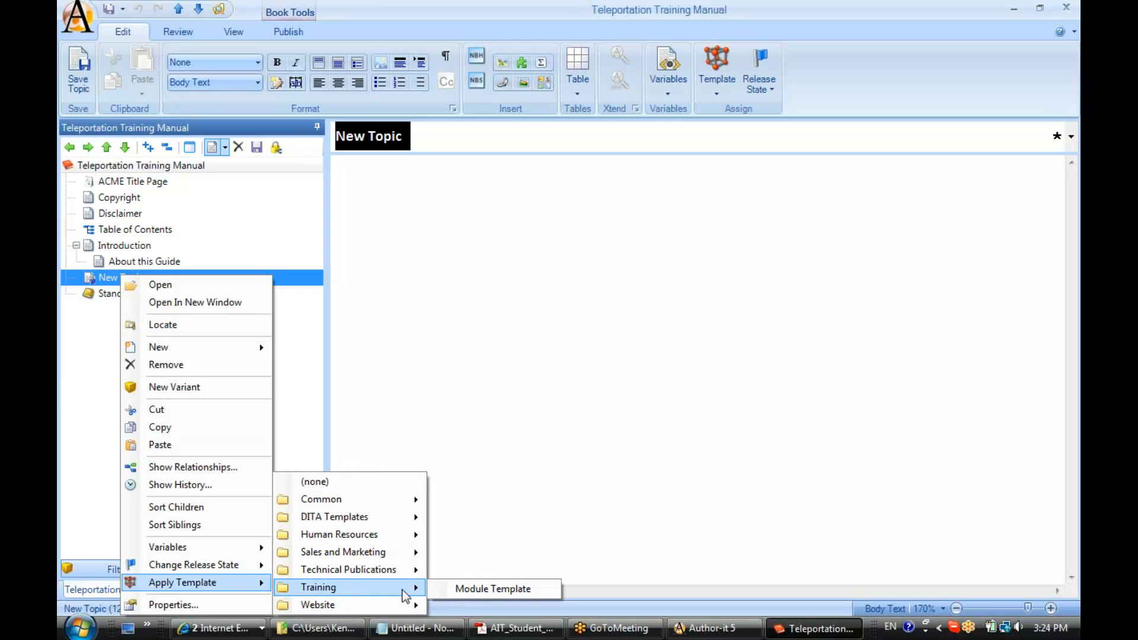
pyautogui.click(472, 595)
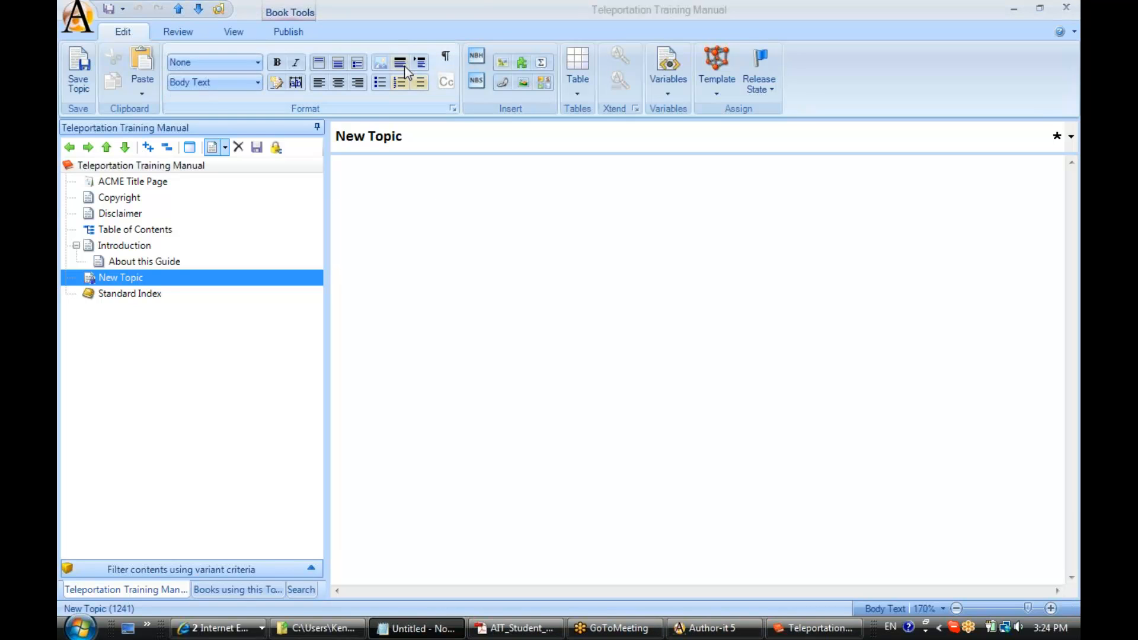
# Step: Change the second module topic's heading to "Teleportation Concepts" and save the topic
pyautogui.moveTo(415, 136); pyautogui.dragTo(334, 136)
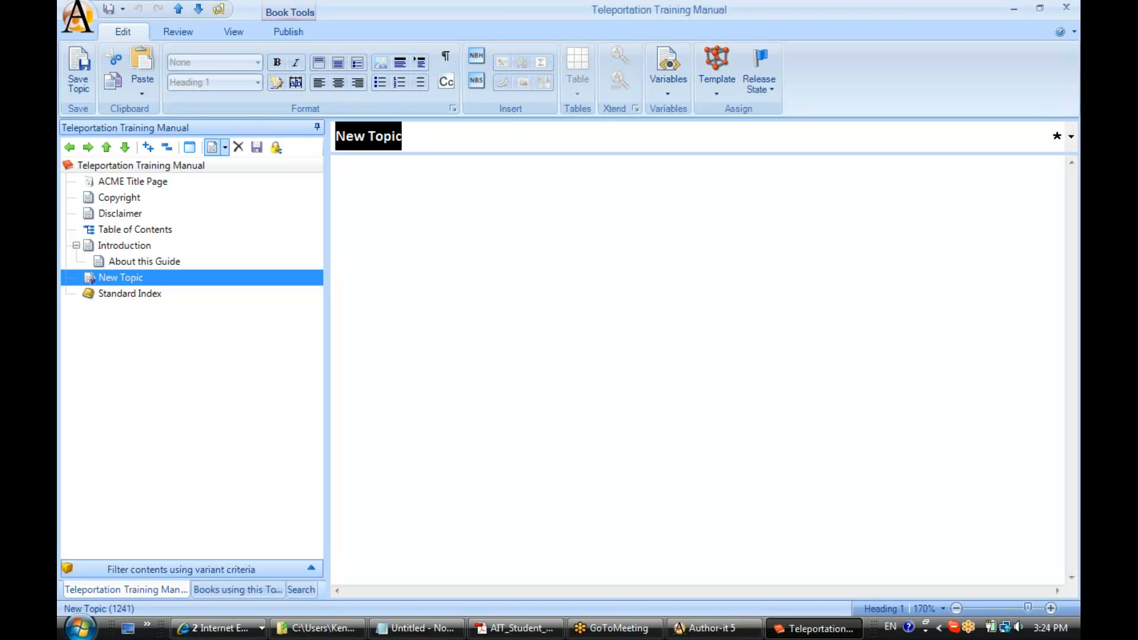
pyautogui.hotkey('alt', 'Tab')
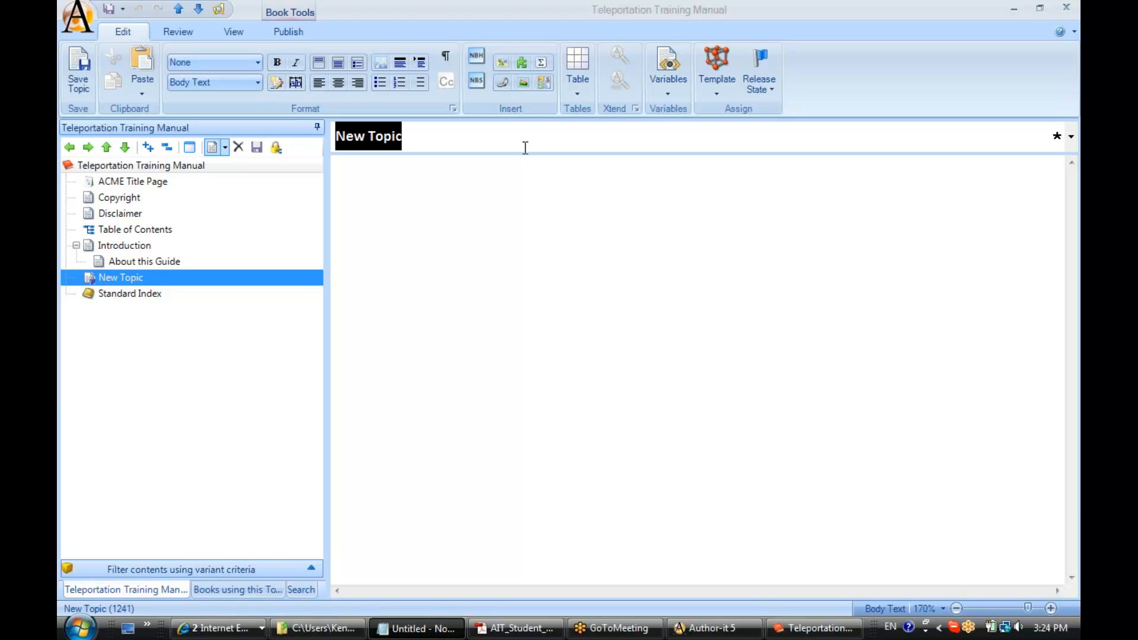
pyautogui.click(372, 141)
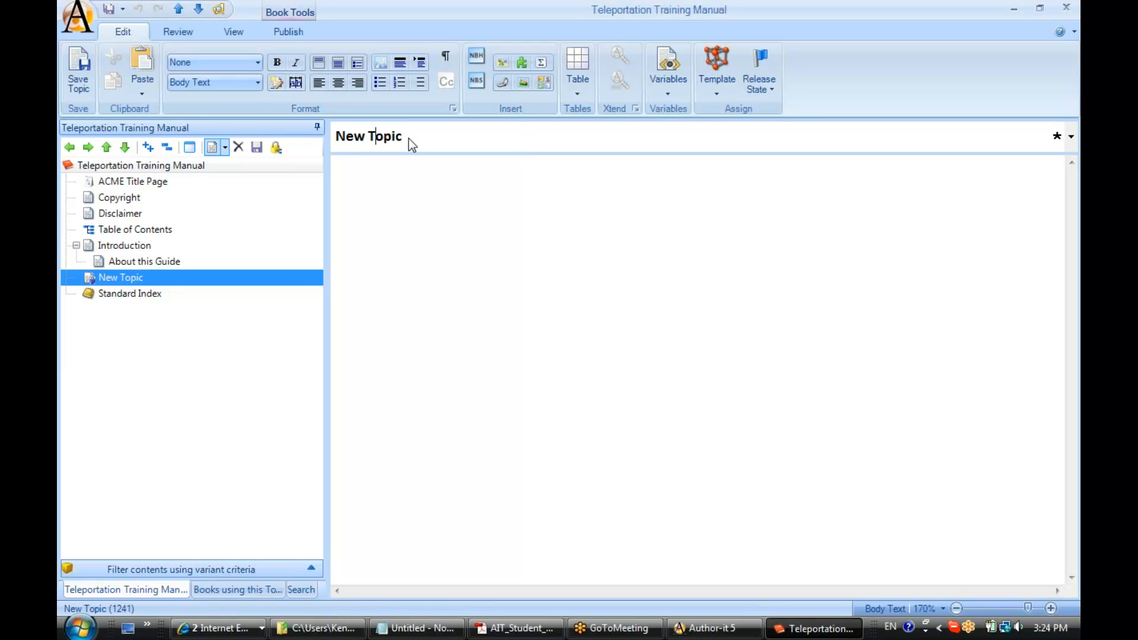
pyautogui.moveTo(408, 138); pyautogui.dragTo(354, 149)
pyautogui.press('BackSpace')
pyautogui.press('BackSpace')
pyautogui.press('BackSpace')
pyautogui.press('BackSpace')
pyautogui.press('BackSpace')
pyautogui.press('BackSpace')
pyautogui.press('BackSpace')
pyautogui.press('BackSpace')
pyautogui.write('Telepor')
pyautogui.press('BackSpace')
pyautogui.write('rtation Concepts')
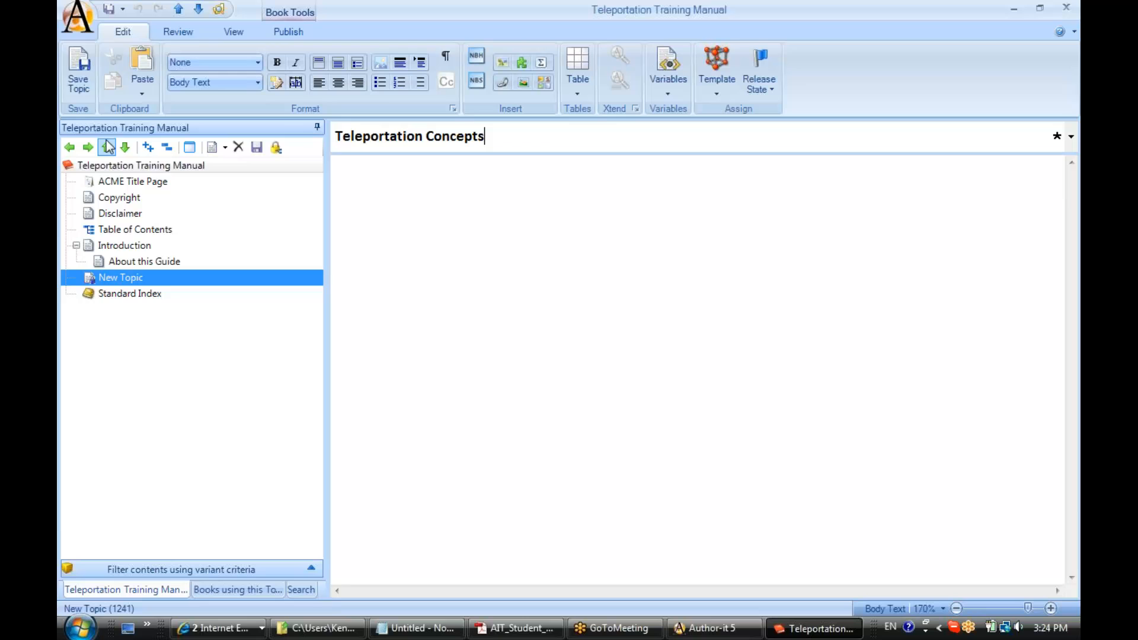
pyautogui.click(78, 70)
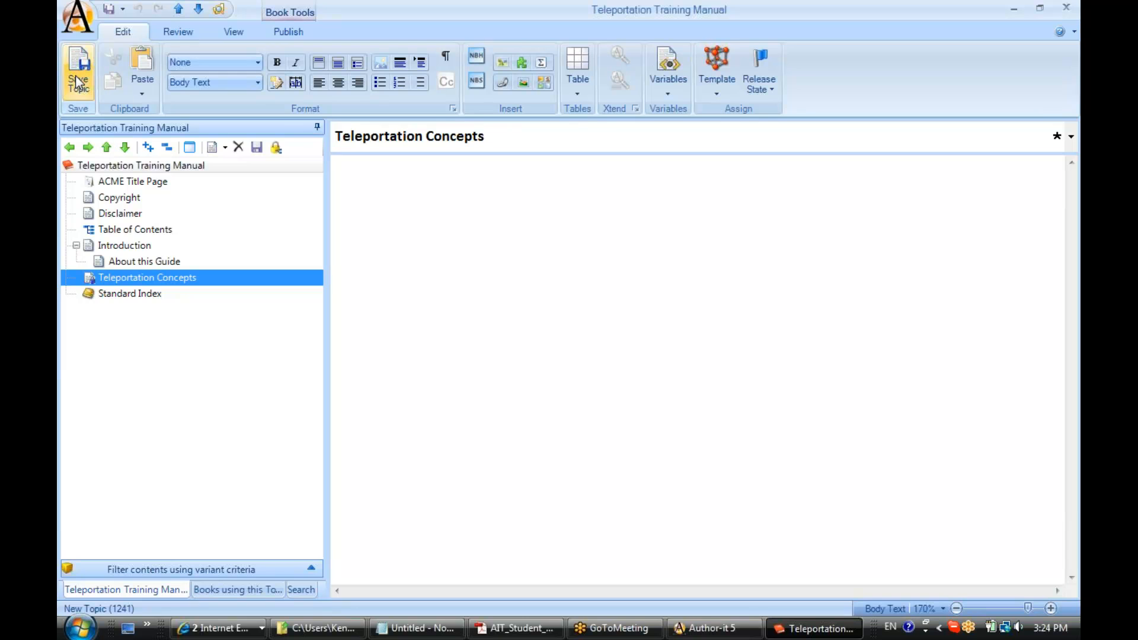
# Step: Insert a new topic nested beneath Teleportation Concepts and apply the Common folder's Topic template to it
pyautogui.click(213, 147)
pyautogui.click(88, 147)
pyautogui.rightClick(138, 291)
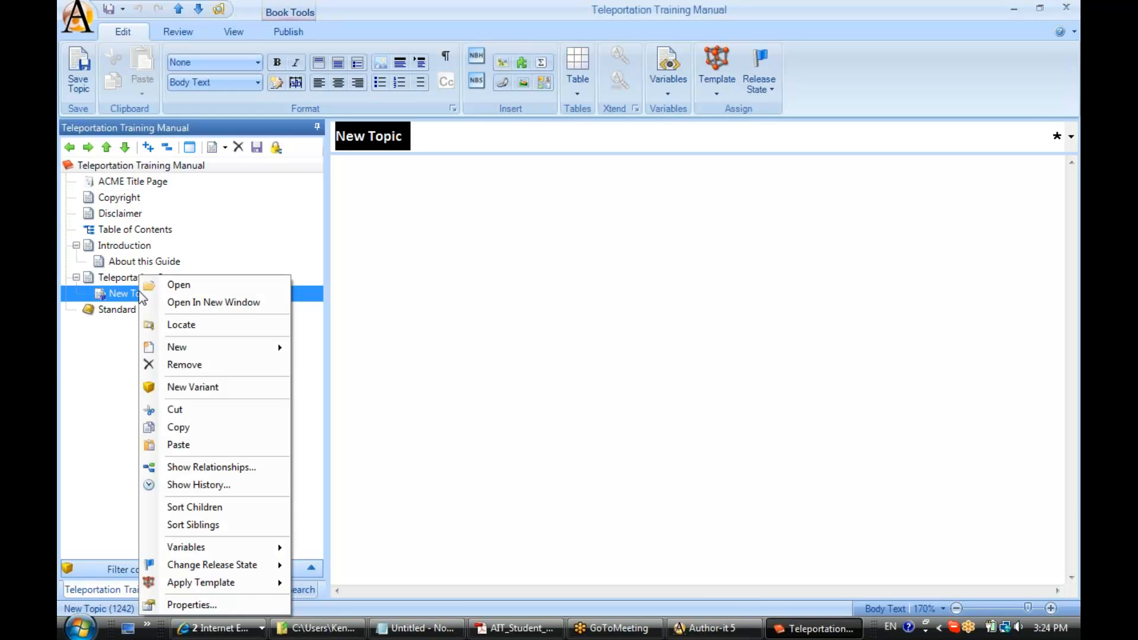
pyautogui.moveTo(230, 586)
pyautogui.moveTo(333, 501)
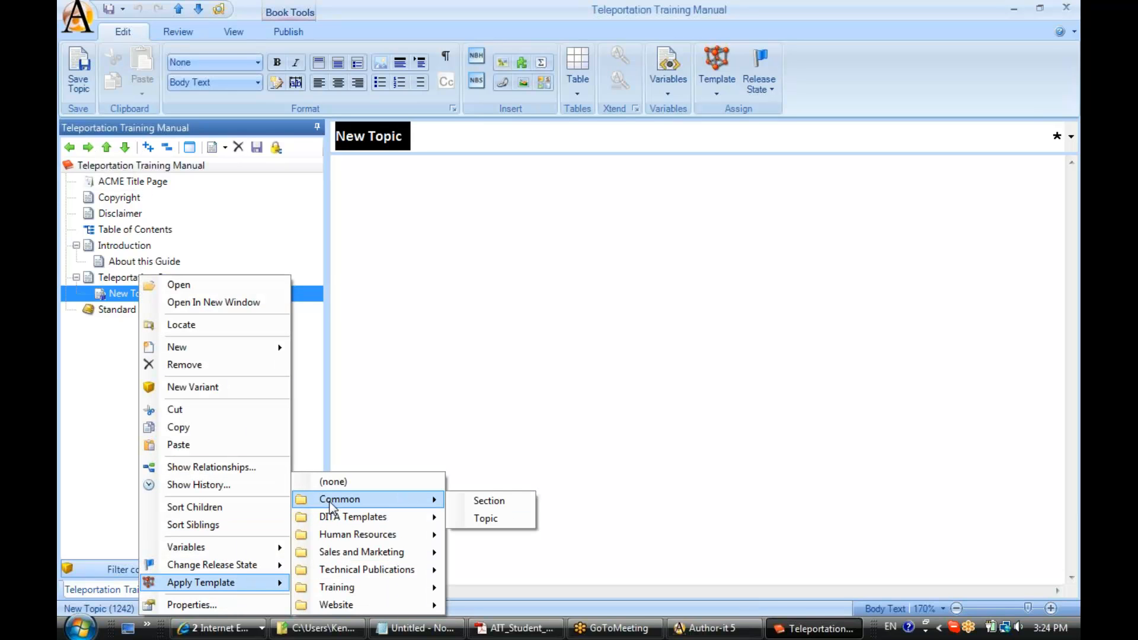
pyautogui.click(485, 519)
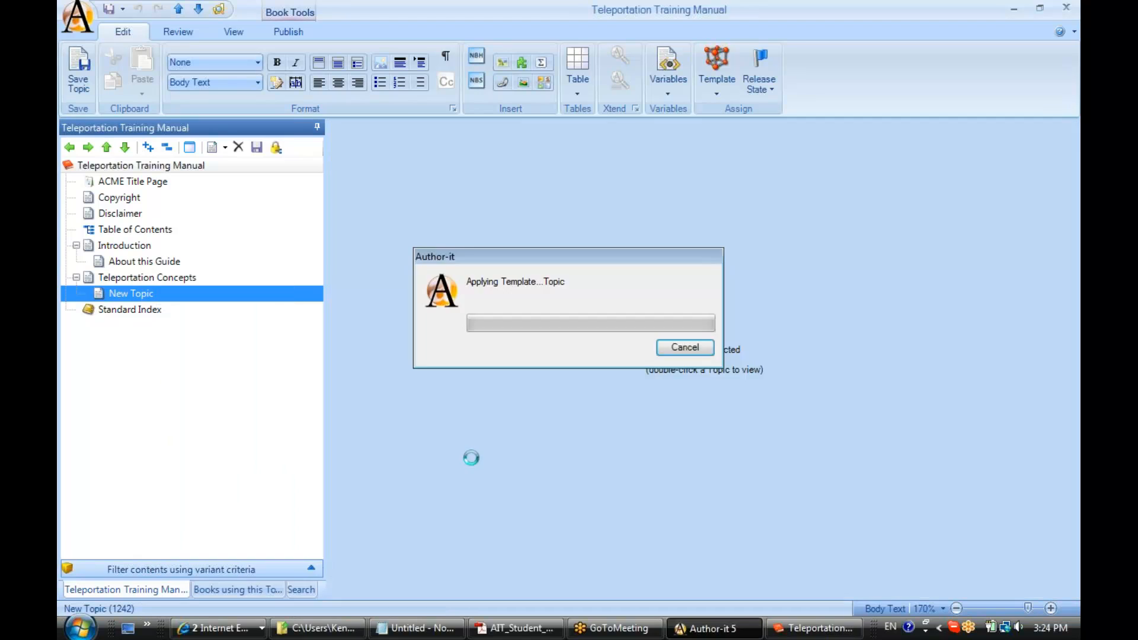
# Step: Change the nested topic's heading to "What is Teleportation?" and save the topic
pyautogui.press('BackSpace')
pyautogui.press('BackSpace')
pyautogui.press('BackSpace')
pyautogui.press('BackSpace')
pyautogui.press('BackSpace')
pyautogui.write('What is')
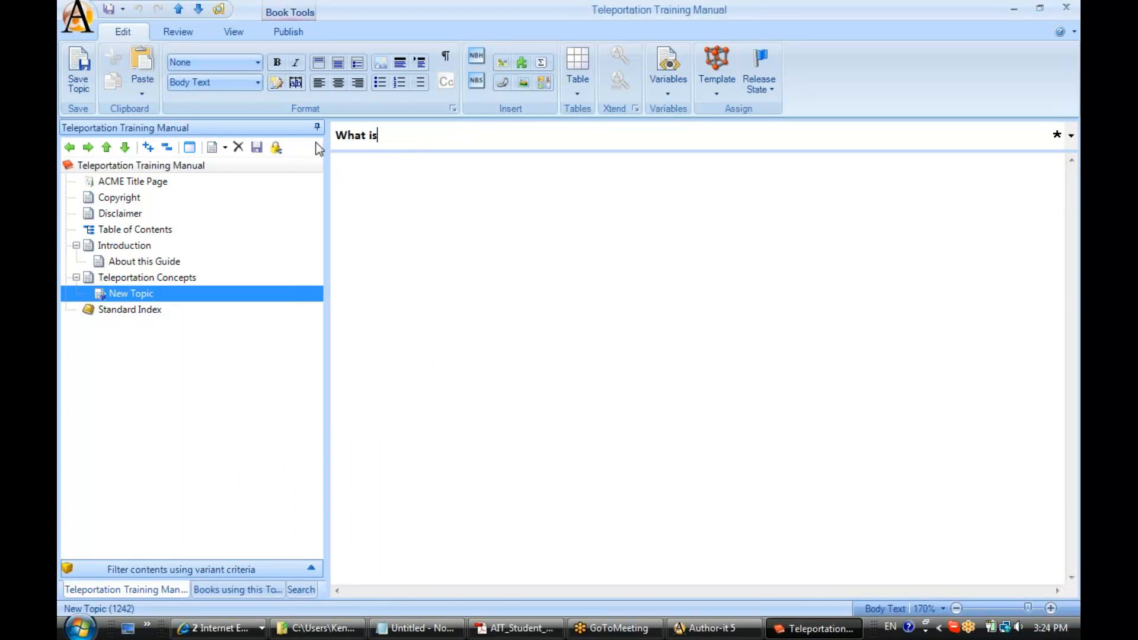
pyautogui.write(' Teleportation?')
pyautogui.click(83, 81)
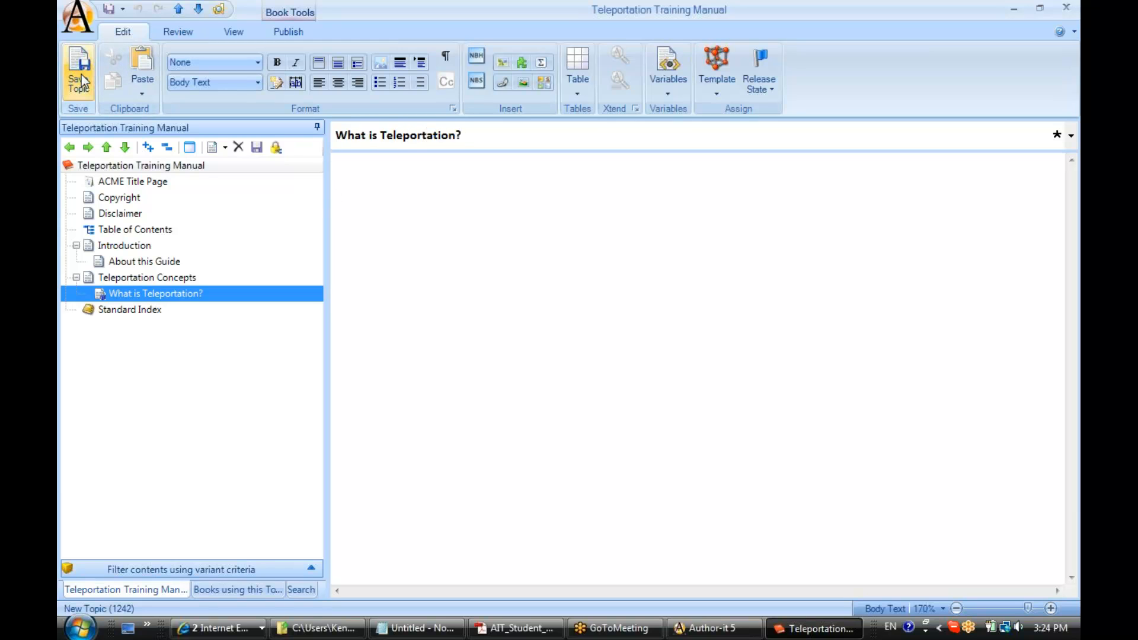
# Step: Check the book's publishing options, then close the Teleportation Training Manual and save its changes
pyautogui.click(296, 34)
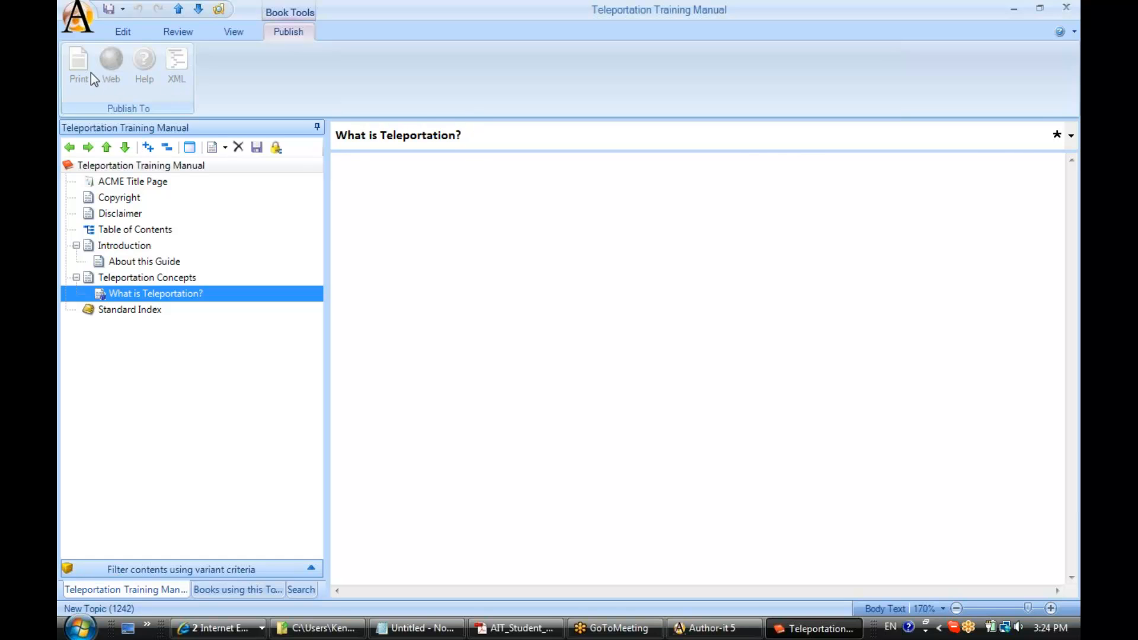
pyautogui.click(1066, 9)
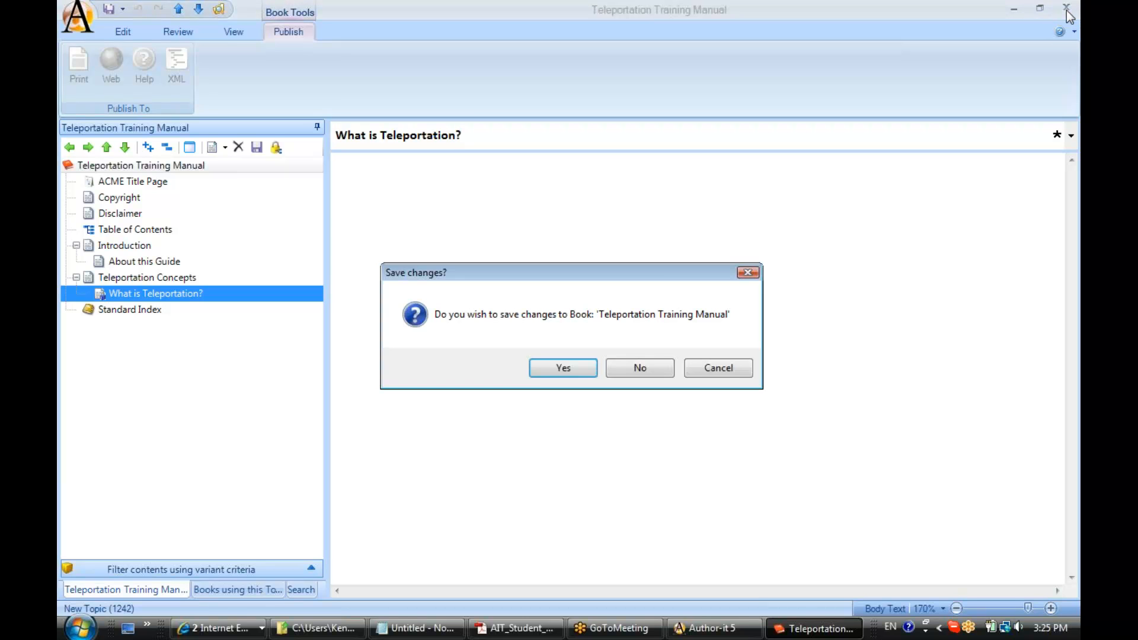
pyautogui.click(535, 368)
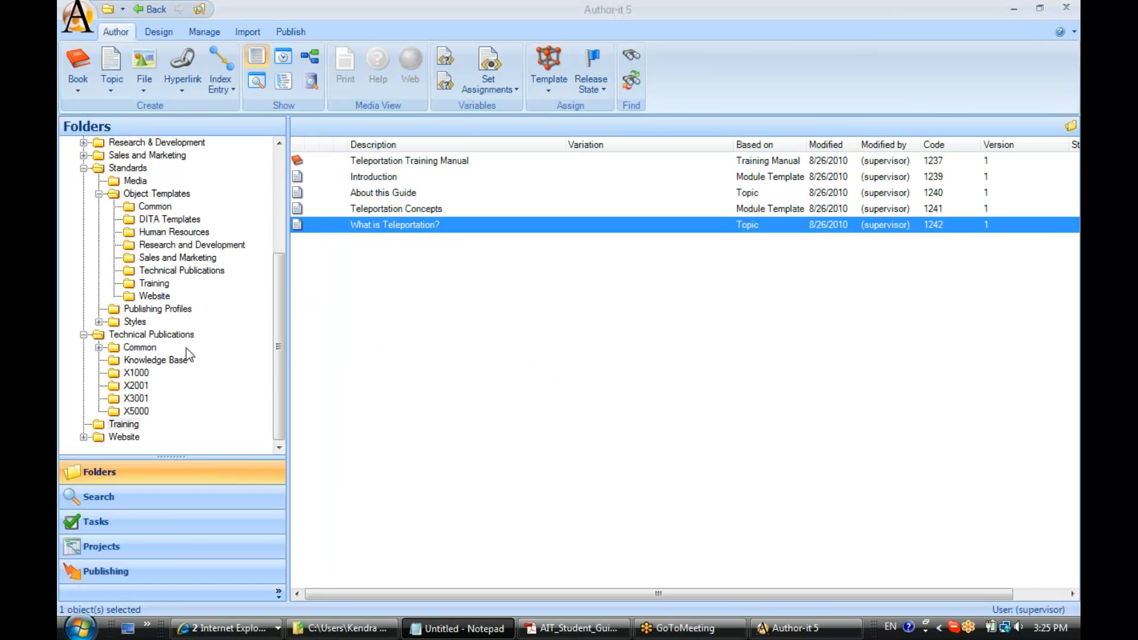
# Step: Open the Word Document profile from the Publishing Profiles folder and show which books it applies to
pyautogui.click(159, 310)
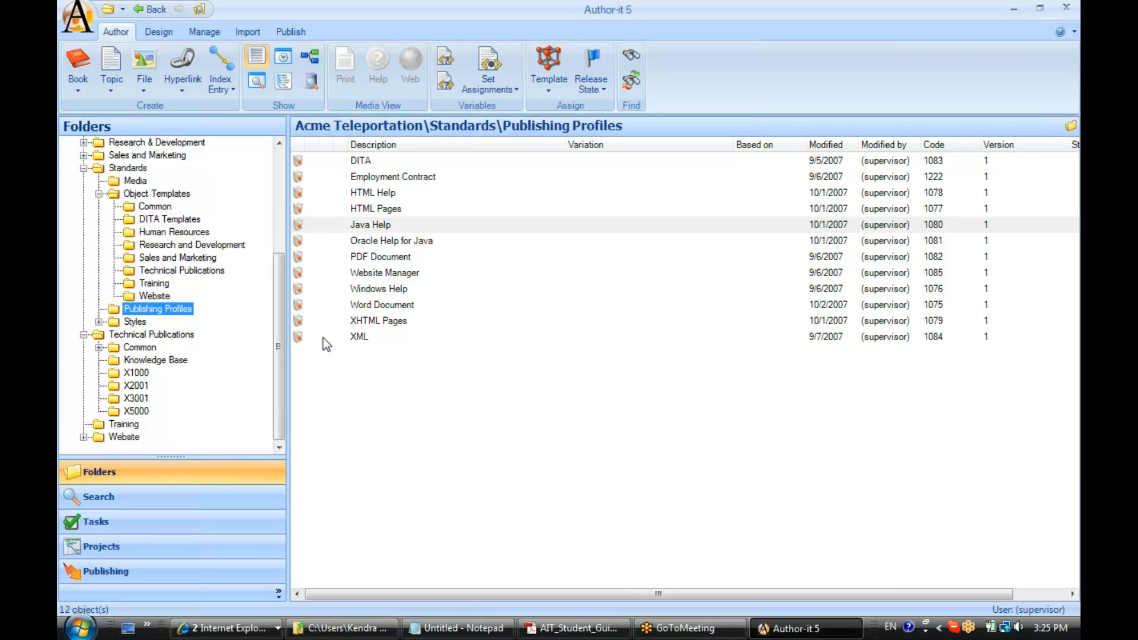
pyautogui.doubleClick(367, 305)
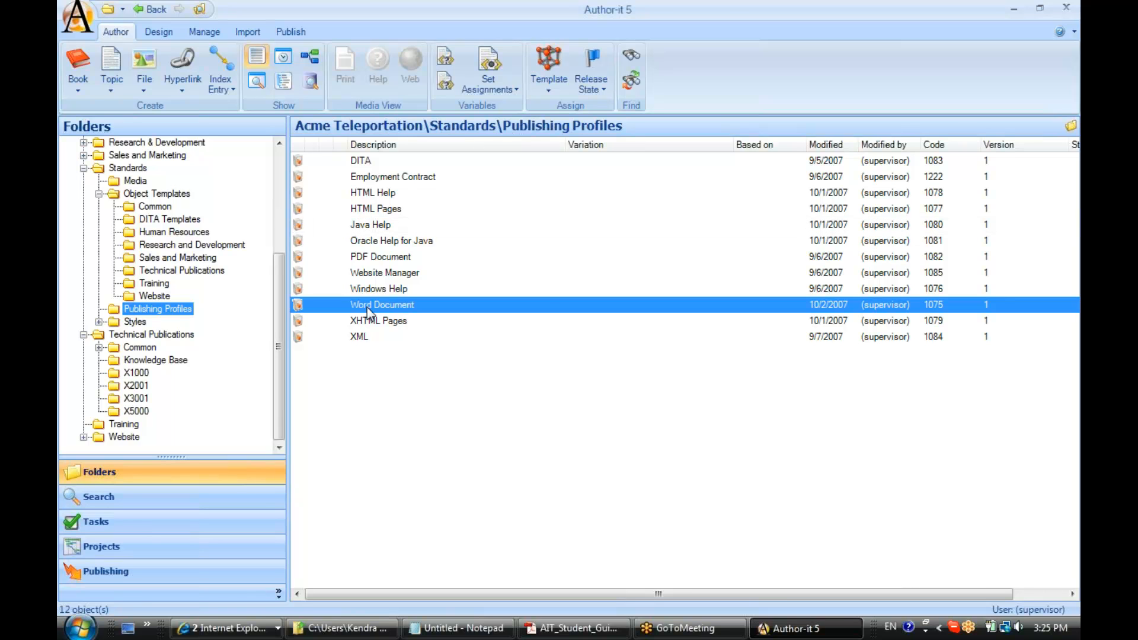
pyautogui.moveTo(311, 15); pyautogui.dragTo(482, 40)
pyautogui.click(303, 61)
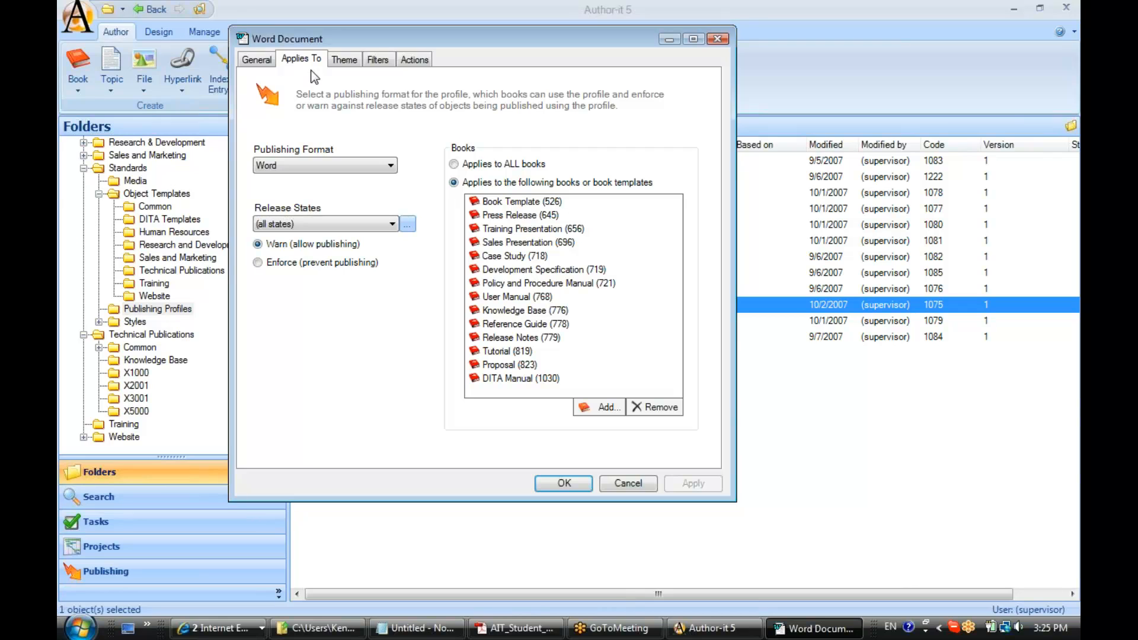
# Step: Find the Training Manual book template, add it to the books the Word Document profile applies to, and save the profile
pyautogui.click(606, 408)
pyautogui.click(494, 203)
pyautogui.write('training manual')
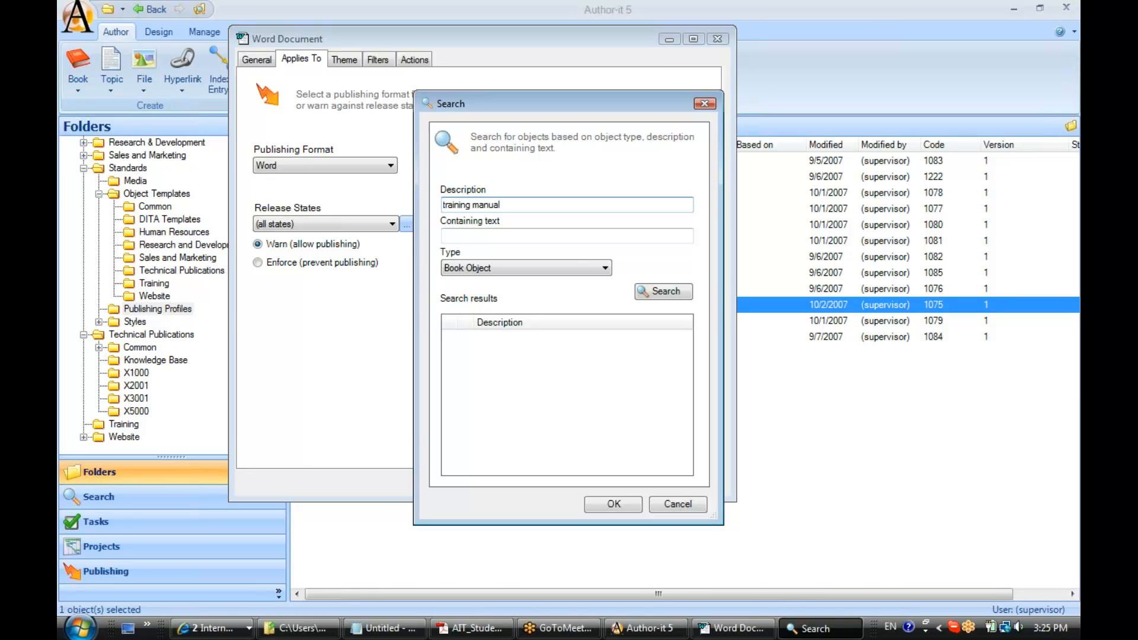
pyautogui.click(652, 291)
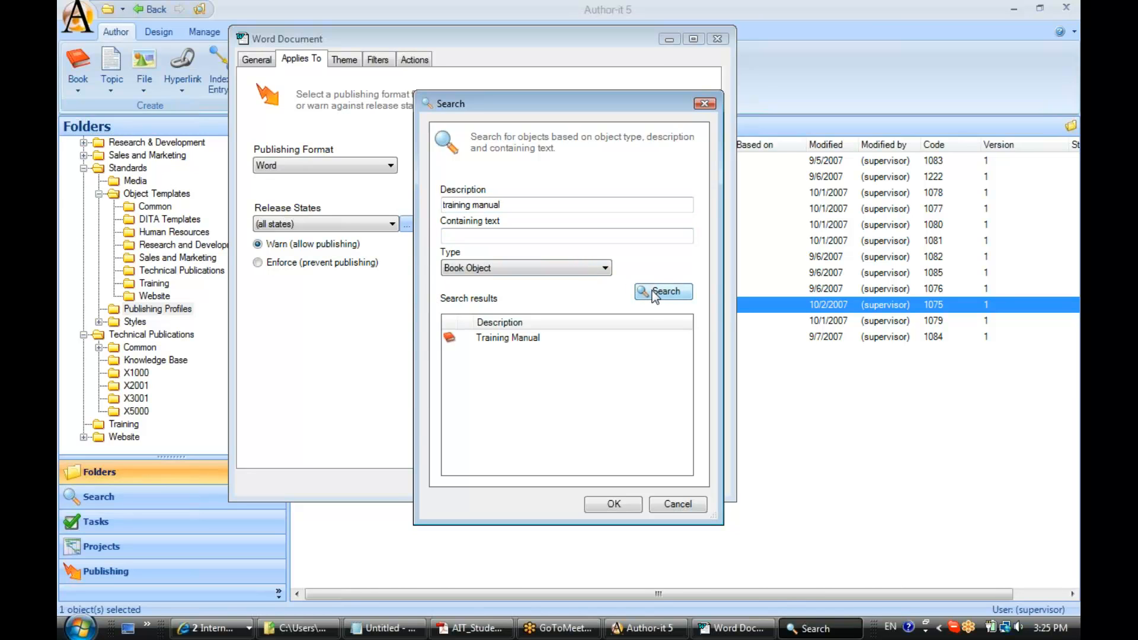
pyautogui.click(510, 339)
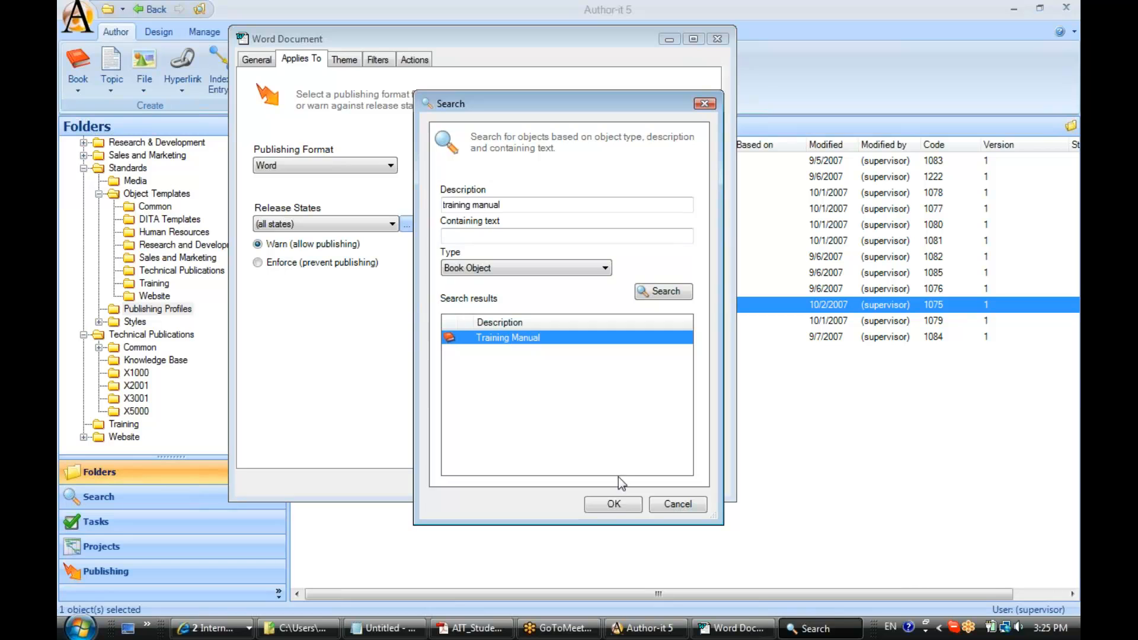
pyautogui.click(615, 505)
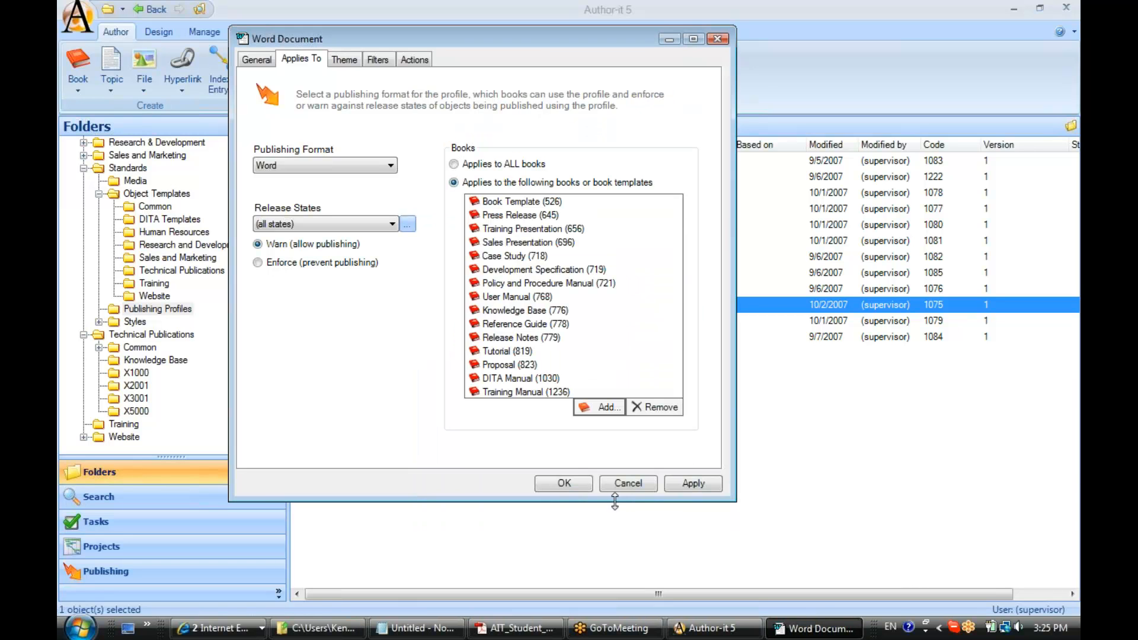
pyautogui.click(565, 483)
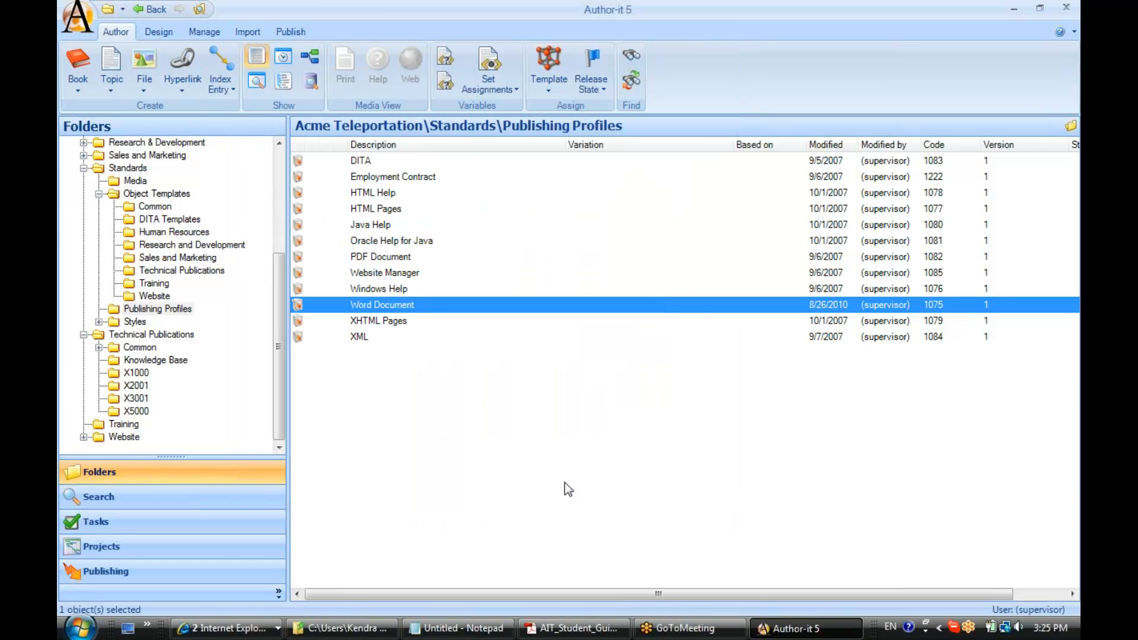
# Step: Publish the Teleportation Training Manual from the Training folder to Word Document and view the published output in Microsoft Word
pyautogui.click(126, 426)
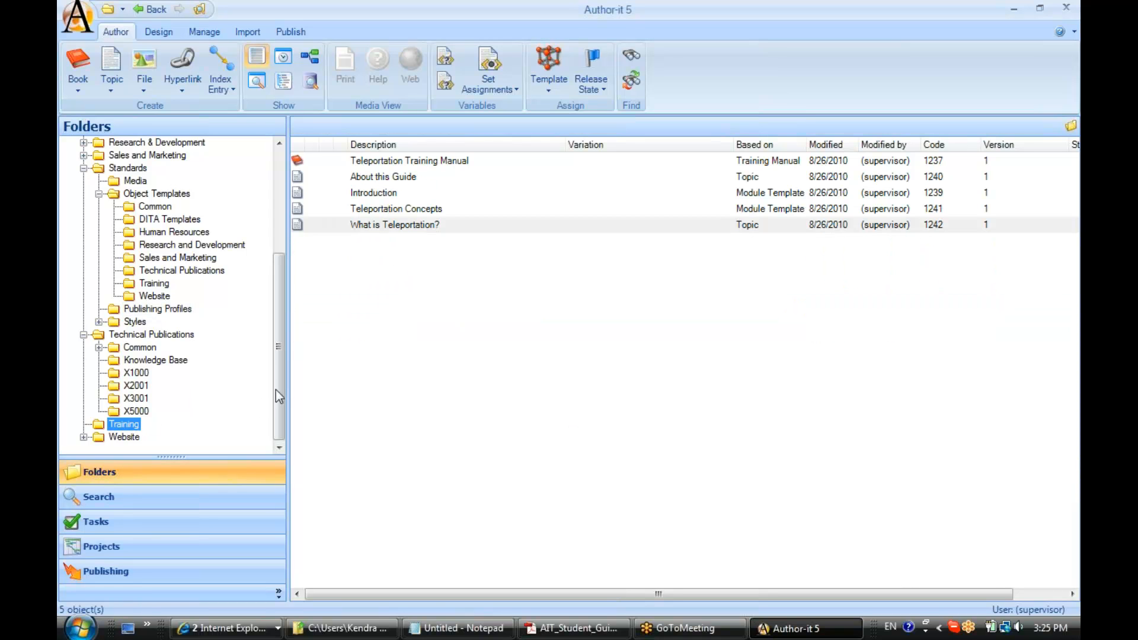
pyautogui.rightClick(380, 162)
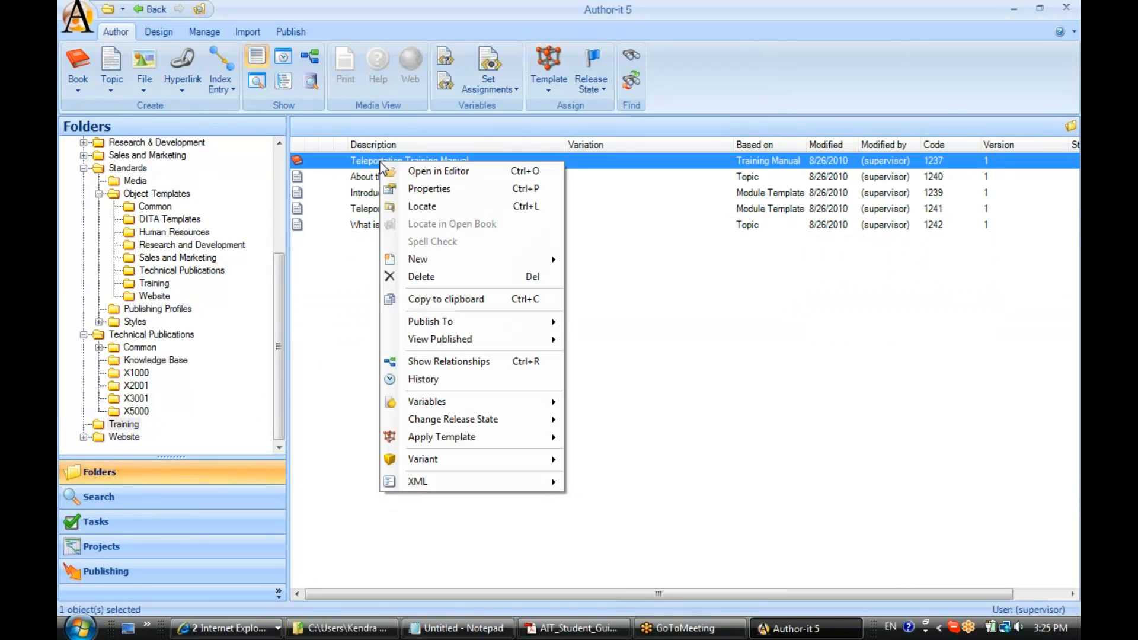
pyautogui.moveTo(429, 322)
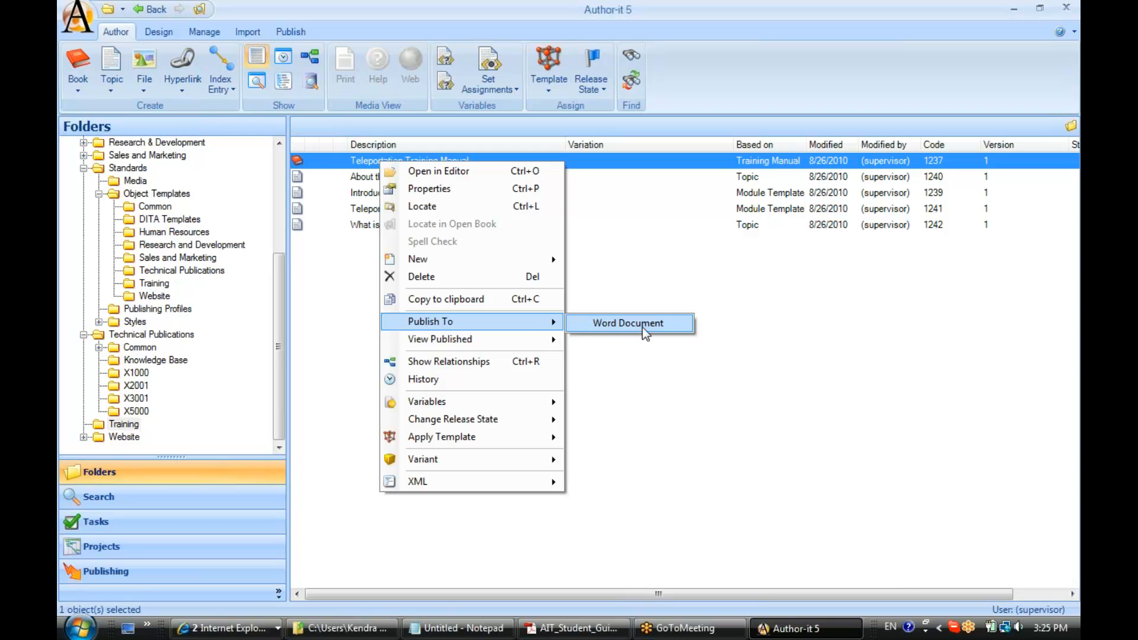
pyautogui.click(644, 329)
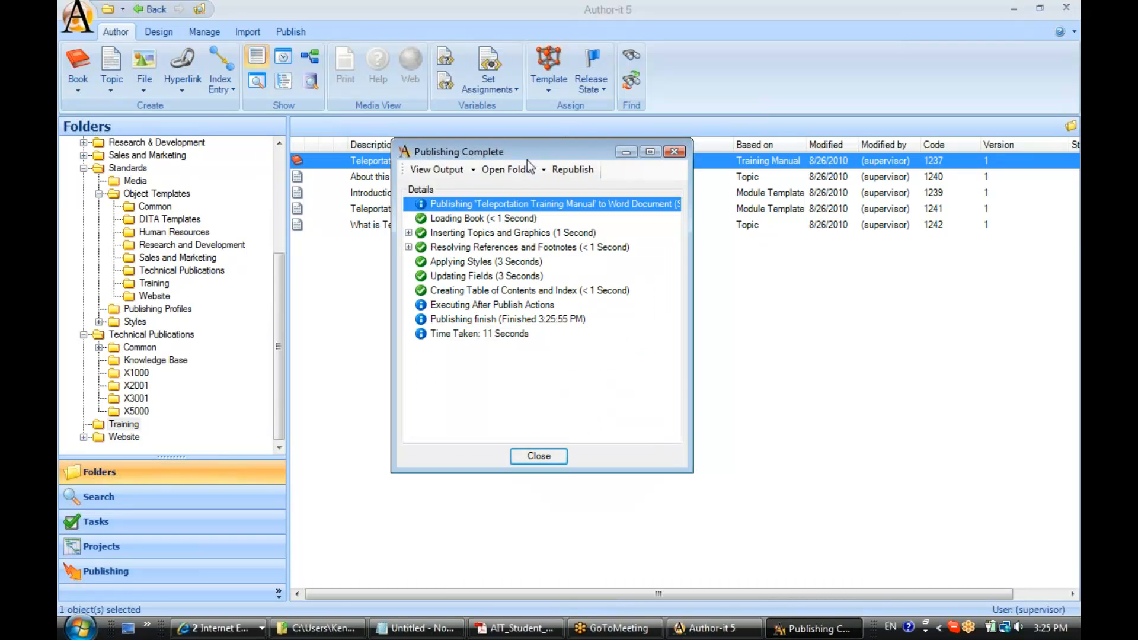
pyautogui.click(435, 170)
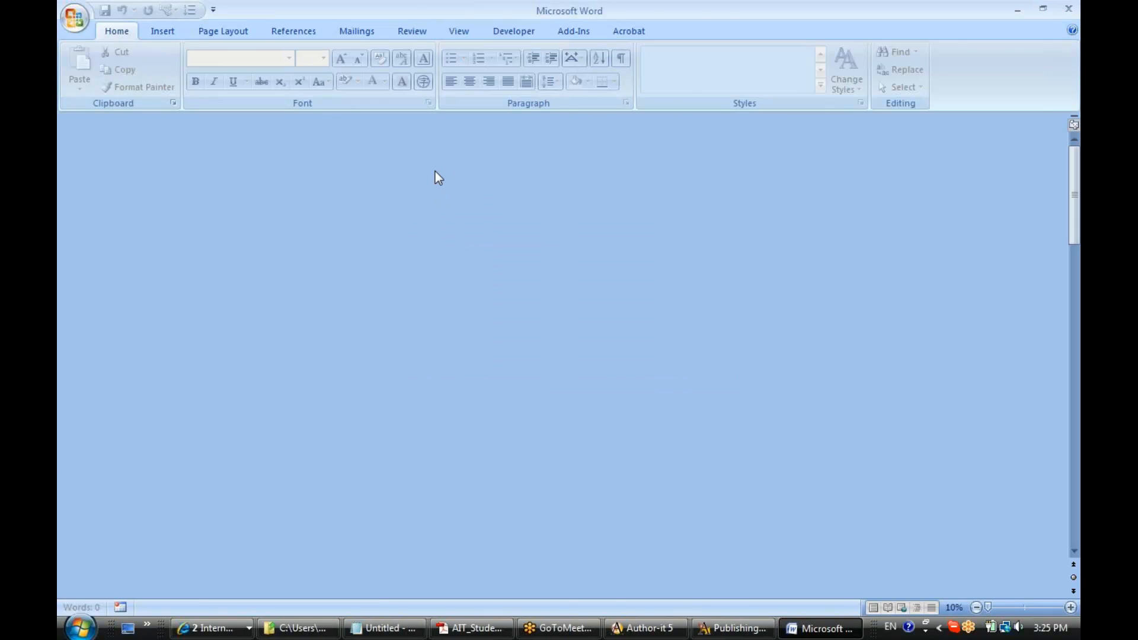